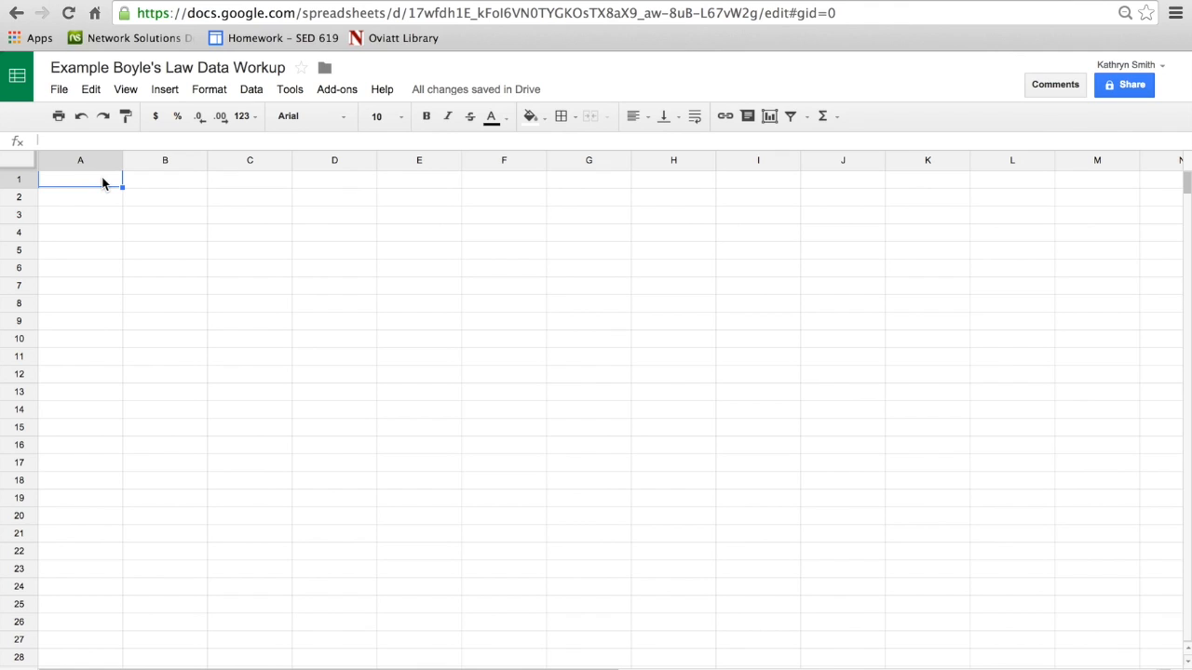
Step: Enter the column headers "Volume (mL)" in A1 and "Pressure (kPa)" in B1
{"action": "type", "text": "Volume"}
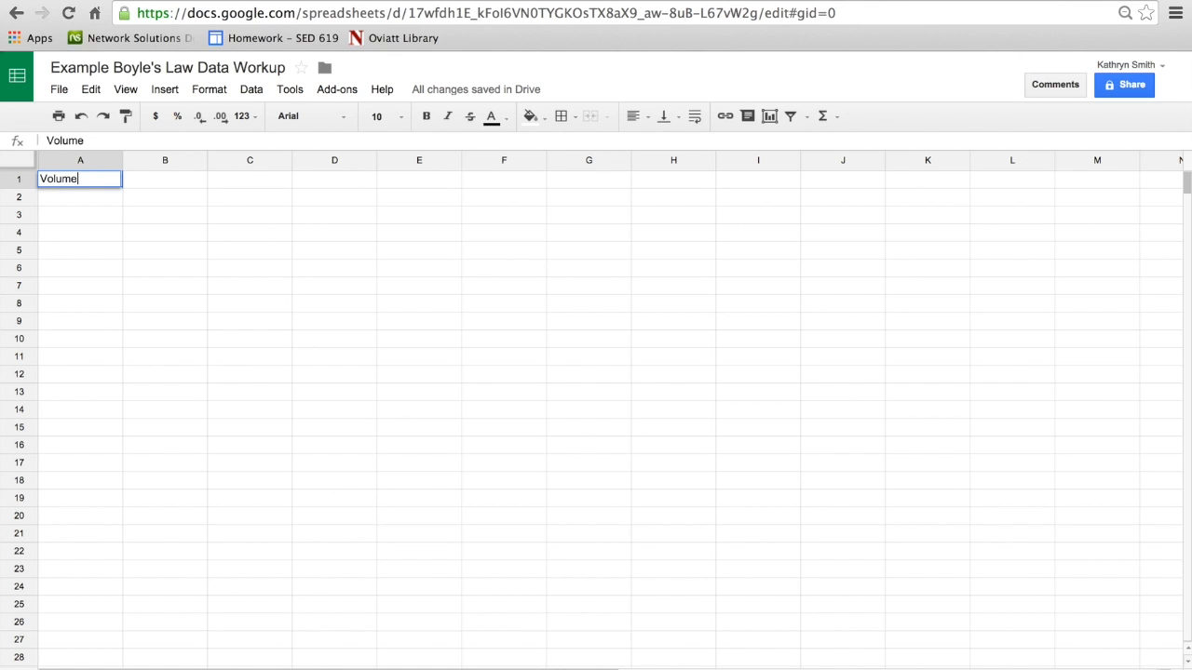
{"action": "type", "text": " (mL"}
{"action": "key", "text": "Tab"}
{"action": "type", "text": "P"}
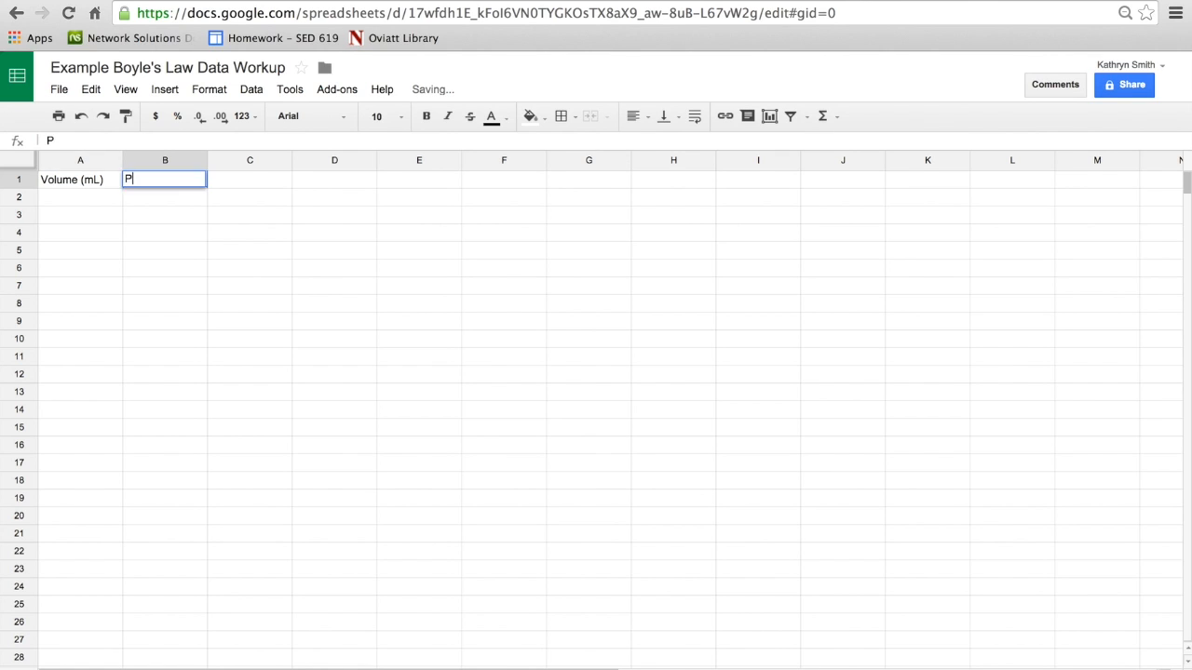
{"action": "type", "text": "ressure"}
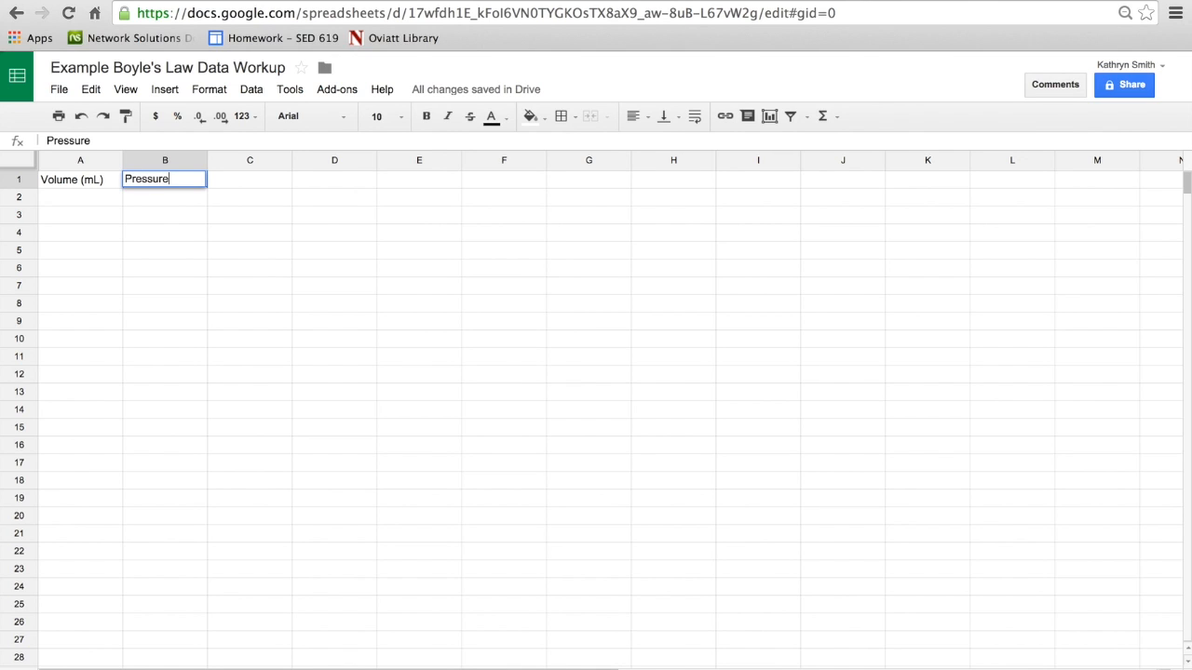
{"action": "type", "text": " (kPa)"}
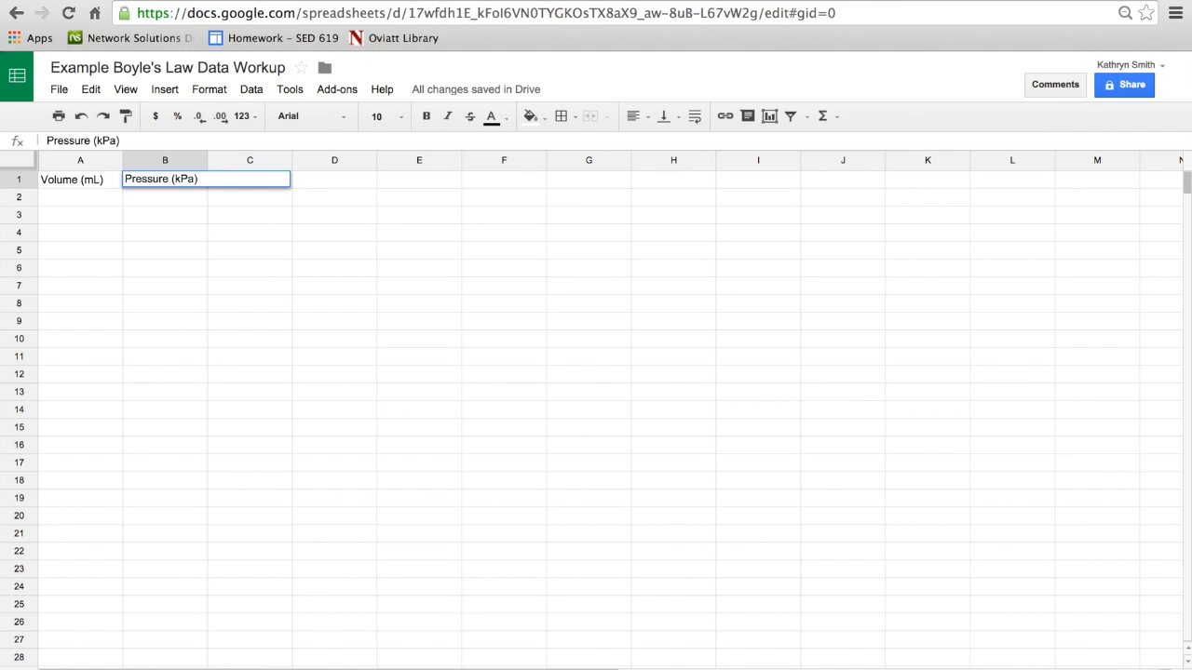
Step: Fill the Volume column in A2:A17 with the values 5 to 20 in steps of 1
{"action": "left_click", "coordinate": [53, 201]}
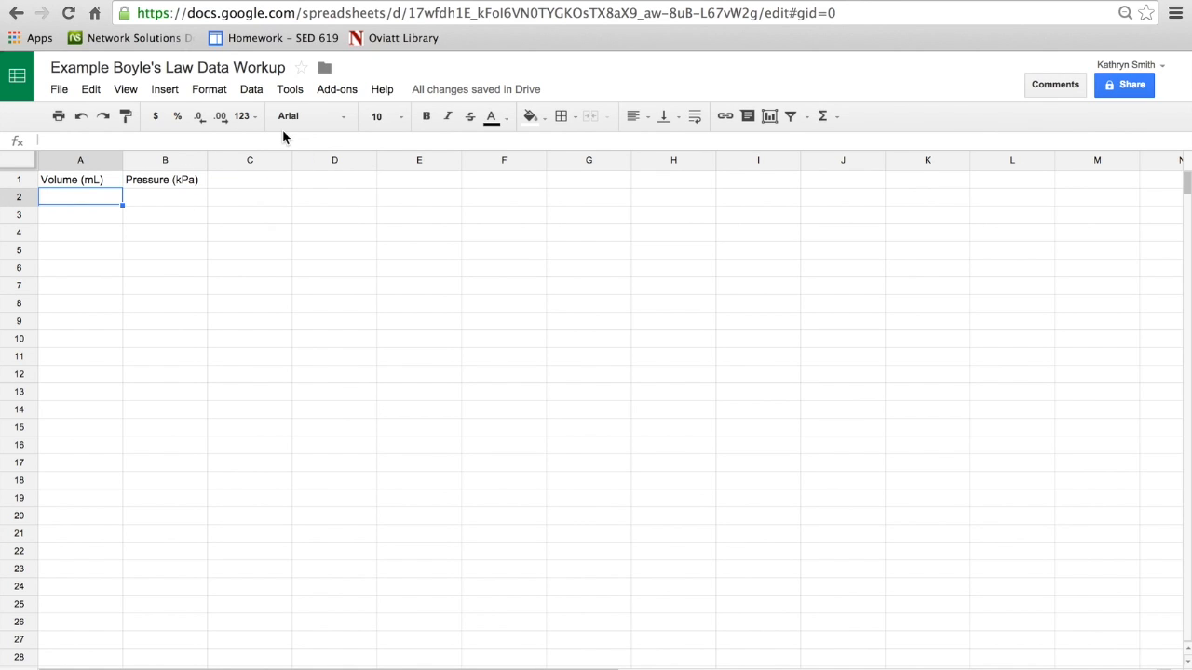
{"action": "type", "text": "5.0"}
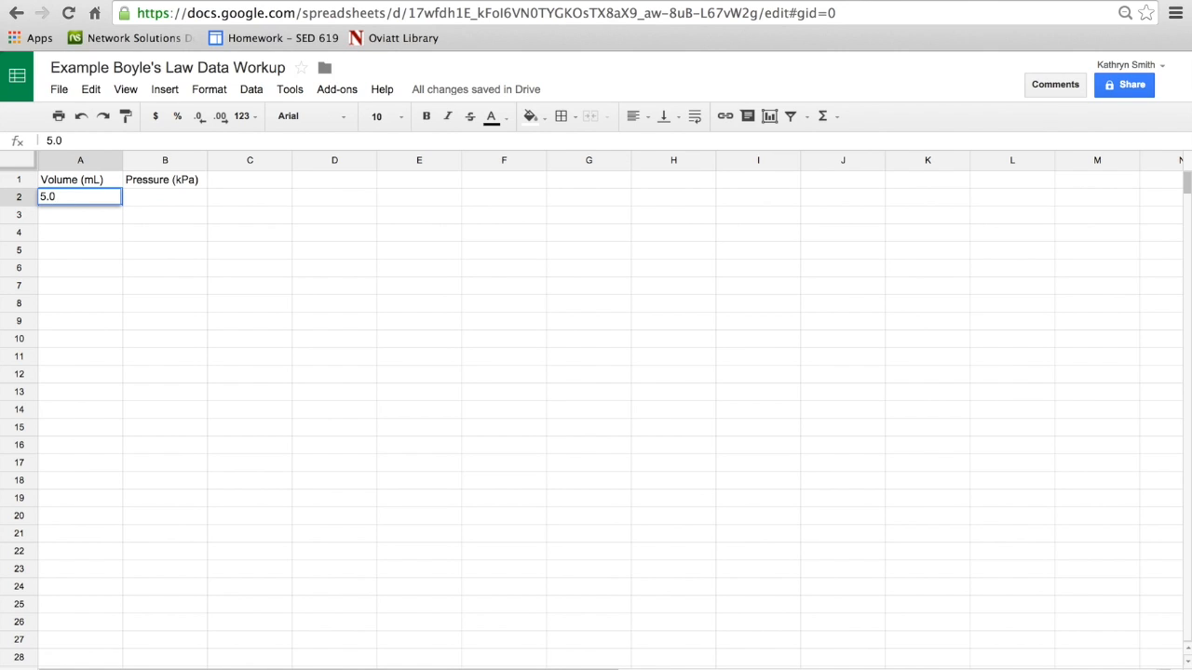
{"action": "key", "text": "Return"}
{"action": "type", "text": "6.0"}
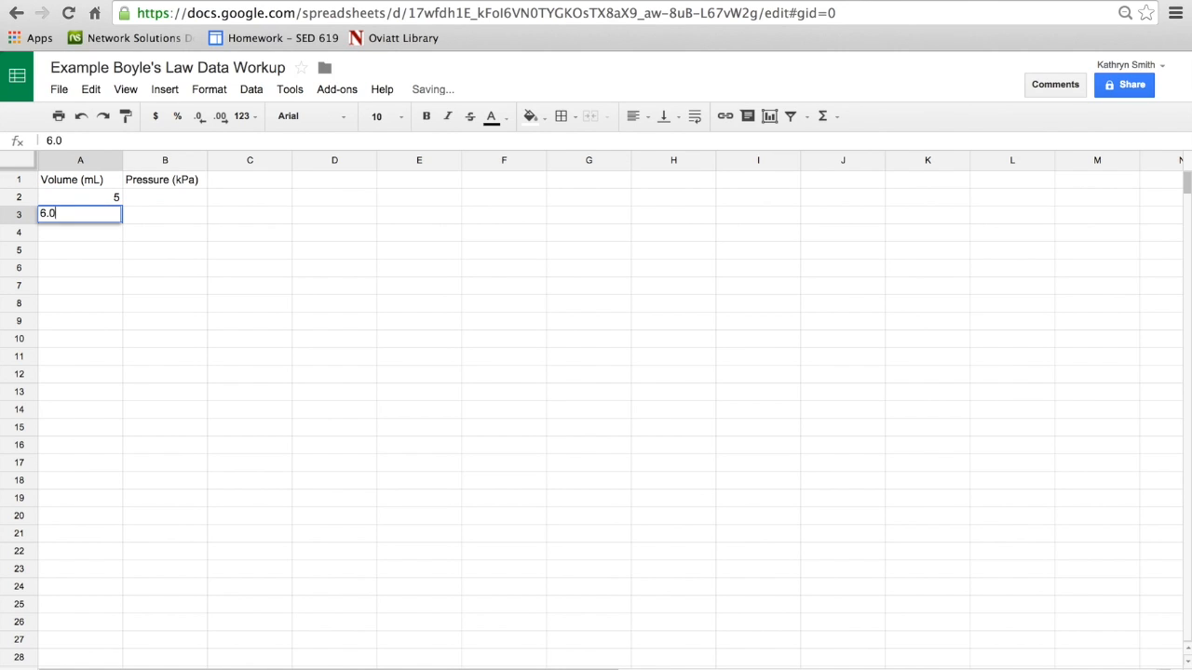
{"action": "key", "text": "Return"}
{"action": "left_click_drag", "start_coordinate": [87, 198], "coordinate": [103, 434]}
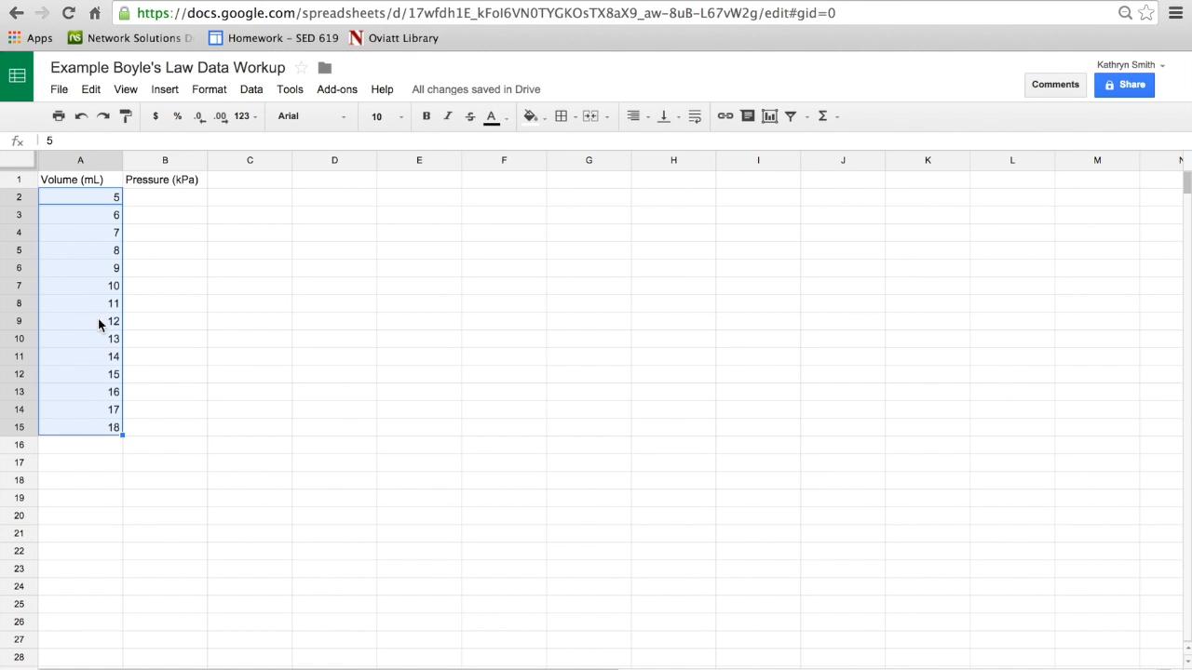
{"action": "left_click_drag", "start_coordinate": [122, 435], "coordinate": [121, 462]}
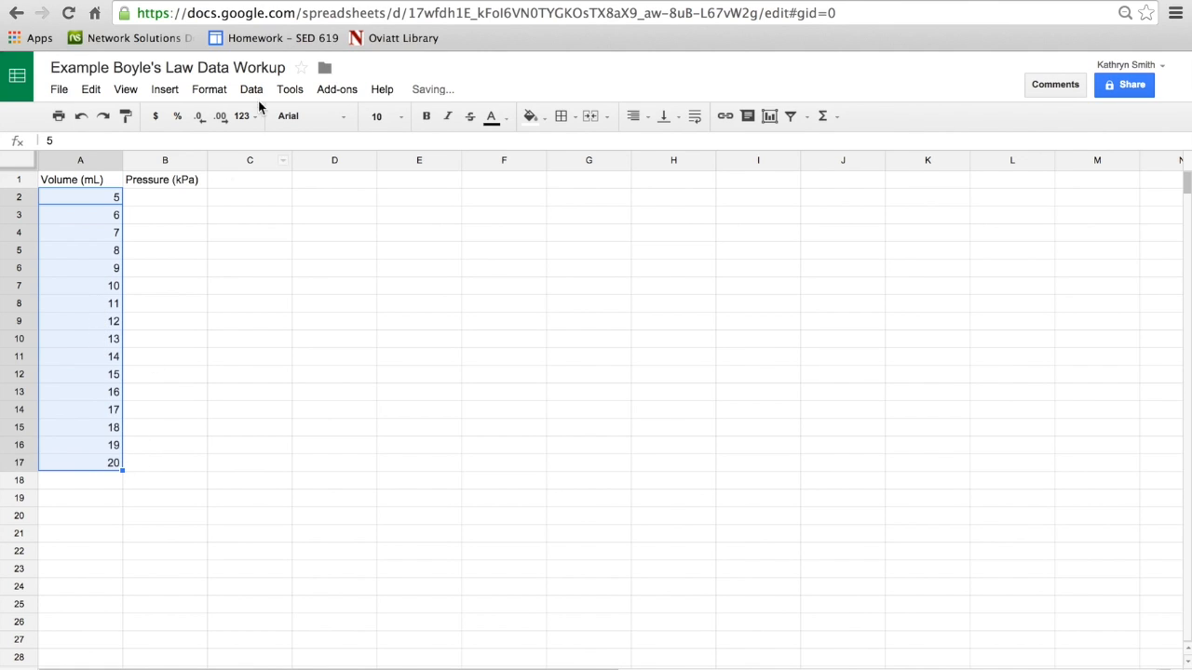
Step: Enter the pressures 185.13, 159.69, 137.99 and 122.95 in B2:B5
{"action": "left_click", "coordinate": [177, 197]}
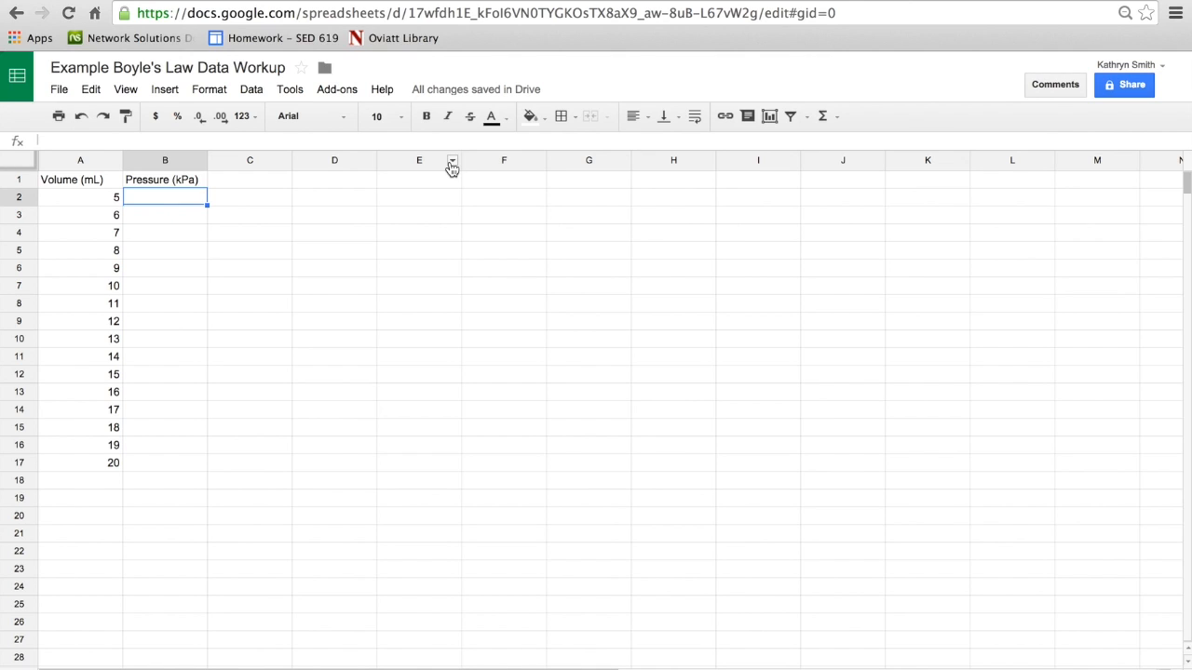
{"action": "type", "text": "185.1"}
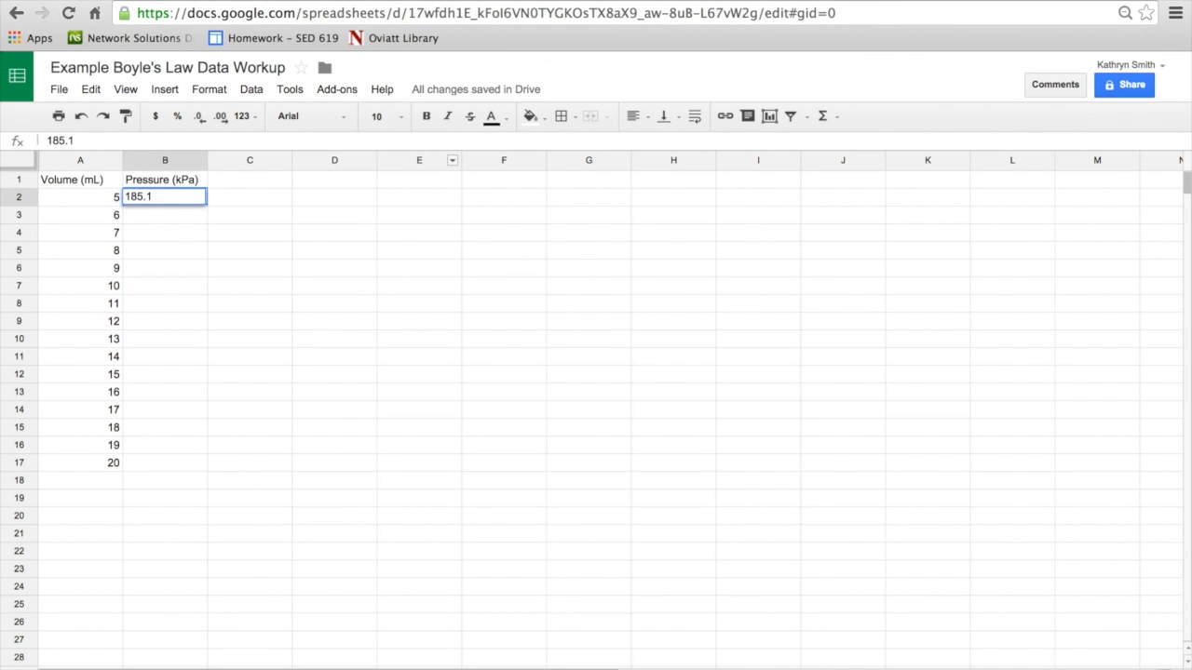
{"action": "type", "text": "3"}
{"action": "key", "text": "Return"}
{"action": "type", "text": "159.69"}
{"action": "key", "text": "Return"}
{"action": "type", "text": "137.99"}
{"action": "key", "text": "Return"}
{"action": "type", "text": "122.95"}
{"action": "key", "text": "Return"}
Step: Enter the pressures 108.2, 97.67, 89.83 and 81.6 in B6:B9
{"action": "type", "text": "108"}
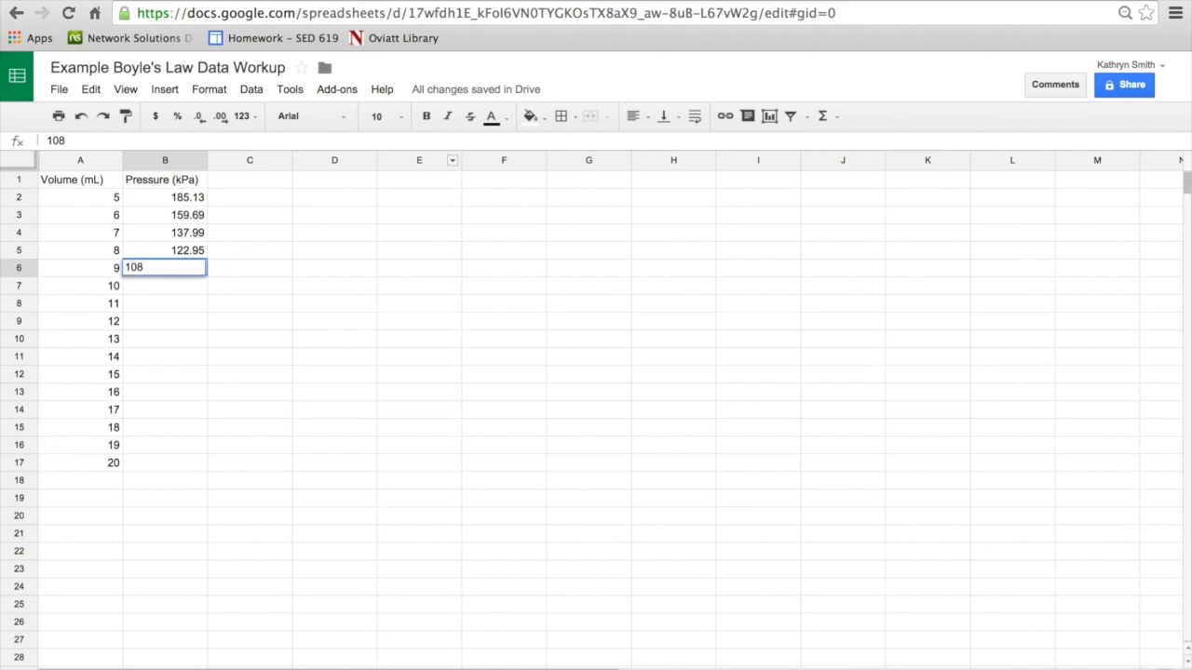
{"action": "type", "text": ".2"}
{"action": "key", "text": "Return"}
{"action": "type", "text": "97.67"}
{"action": "key", "text": "Return"}
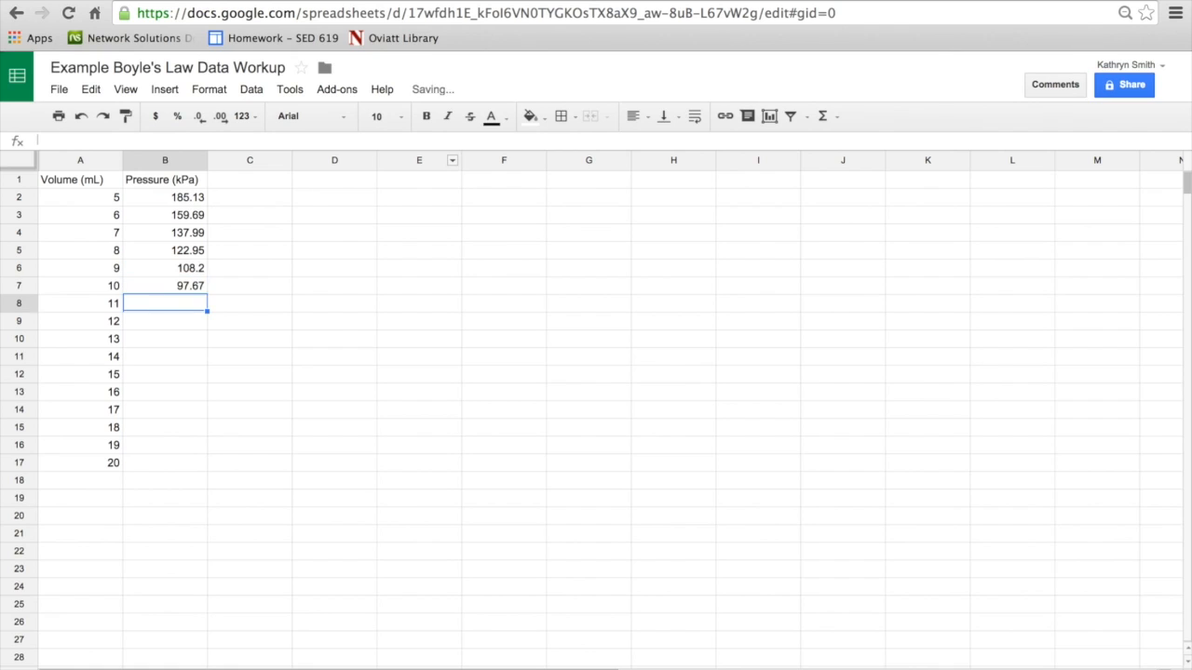
{"action": "type", "text": "89.83"}
{"action": "key", "text": "Return"}
{"action": "type", "text": "81."}
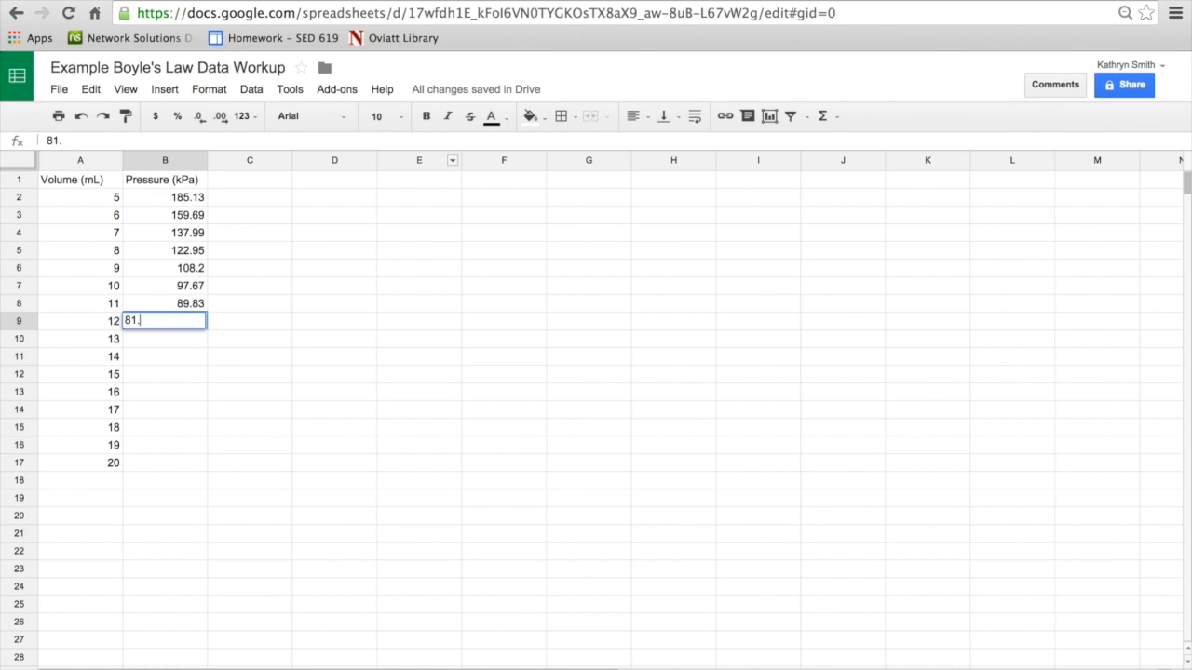
{"action": "type", "text": "6"}
{"action": "key", "text": "Return"}
Step: Enter the pressures 75.97, 71.1, 66.51, 62.2 and 58.3 in B10:B14
{"action": "type", "text": "75.97"}
{"action": "key", "text": "Return"}
{"action": "type", "text": "71.1"}
{"action": "key", "text": "Return"}
{"action": "type", "text": "66.51"}
{"action": "key", "text": "Return"}
{"action": "type", "text": "62.2"}
{"action": "key", "text": "Return"}
{"action": "type", "text": "58.3"}
{"action": "key", "text": "Return"}
Step: Complete the Pressure column with 55.74, 52.75 and 50.06 in B15:B17
{"action": "type", "text": "55."}
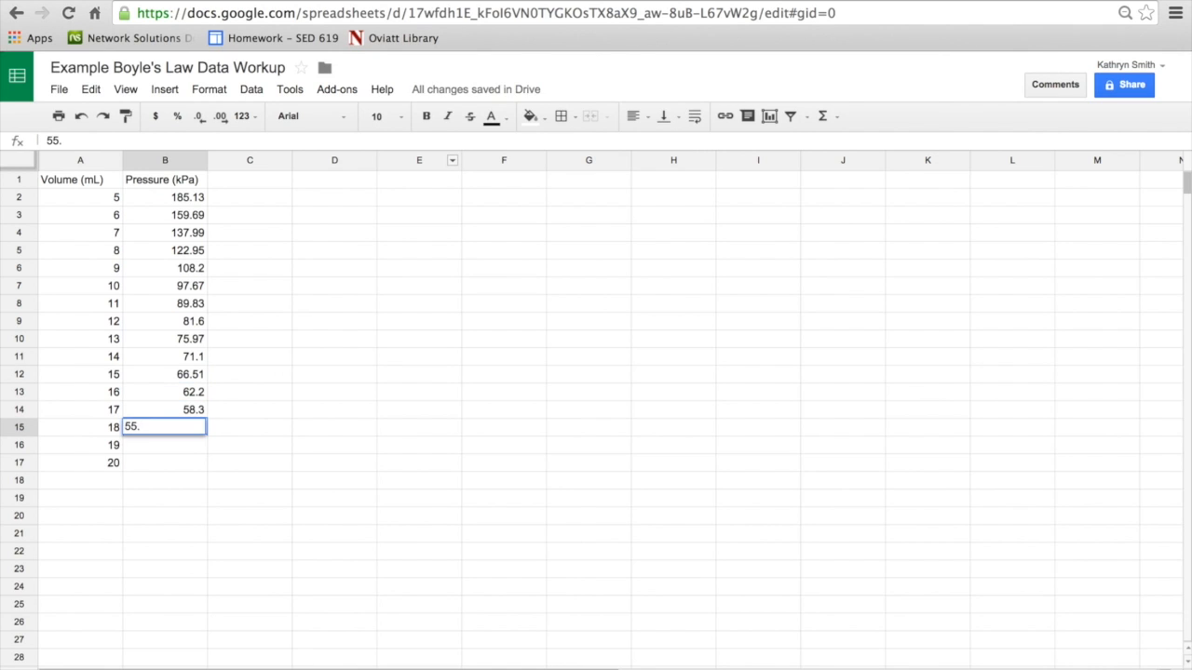
{"action": "type", "text": "74"}
{"action": "key", "text": "Return"}
{"action": "type", "text": "52.75"}
{"action": "key", "text": "Return"}
{"action": "type", "text": "50"}
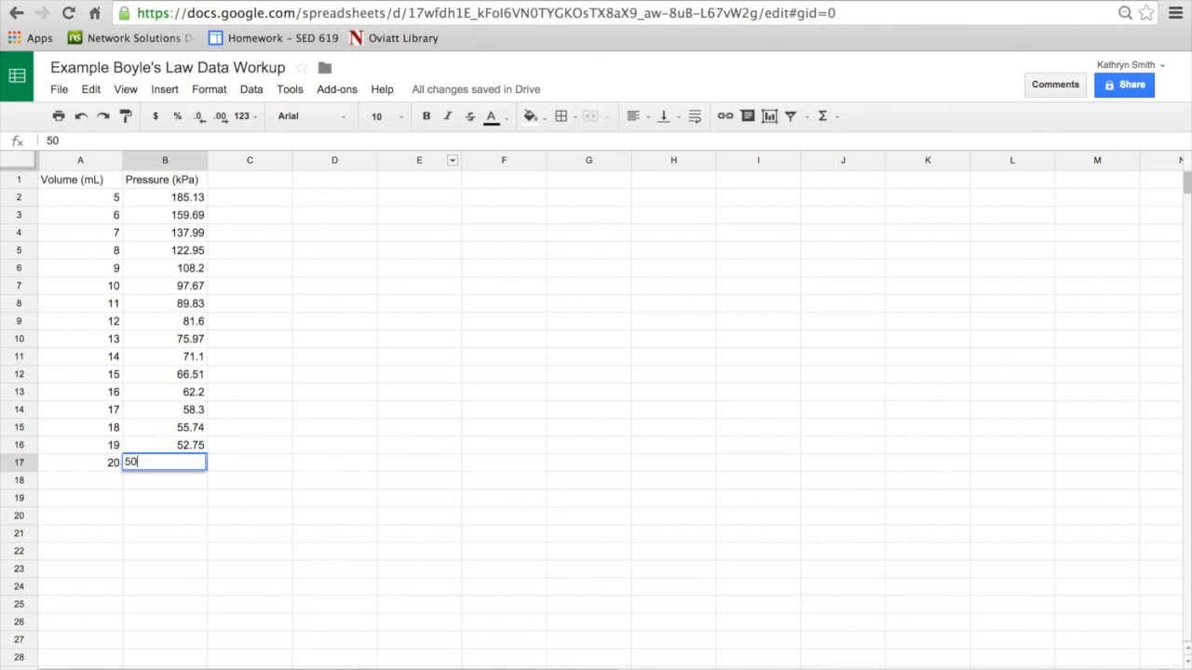
{"action": "type", "text": ".06"}
{"action": "key", "text": "Return"}
Step: Insert a scatter chart of the volume and pressure data in A1:B17 and place it directly beside the data columns
{"action": "left_click", "coordinate": [163, 466]}
{"action": "left_click_drag", "start_coordinate": [163, 466], "coordinate": [103, 179]}
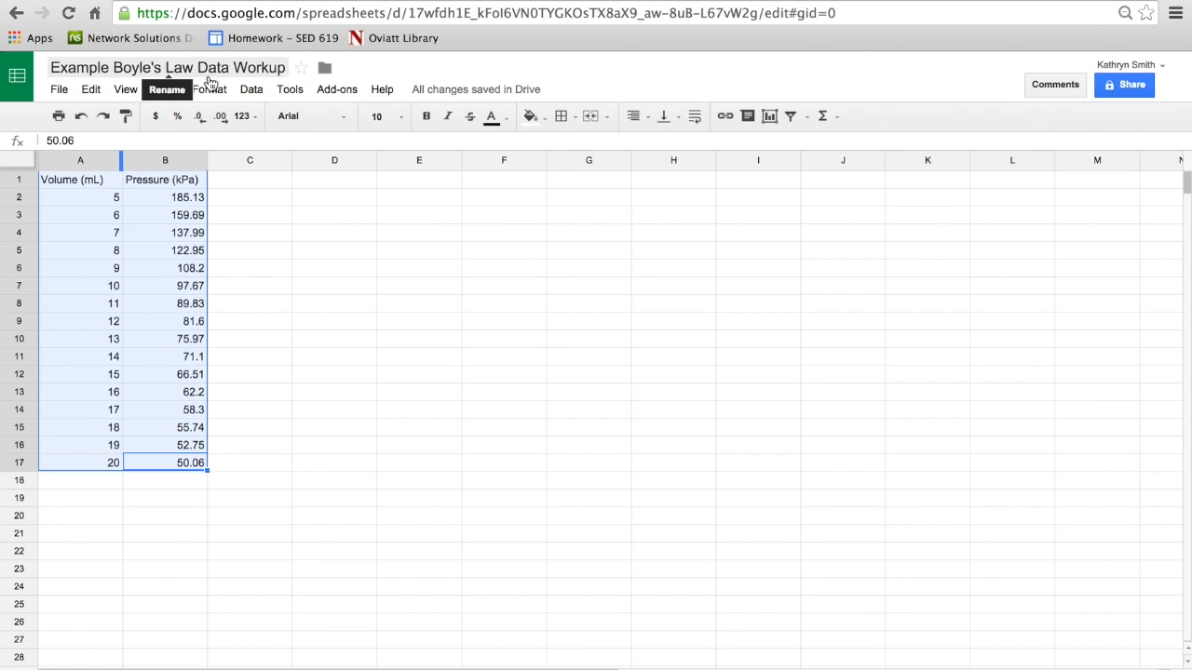
{"action": "left_click", "coordinate": [173, 94]}
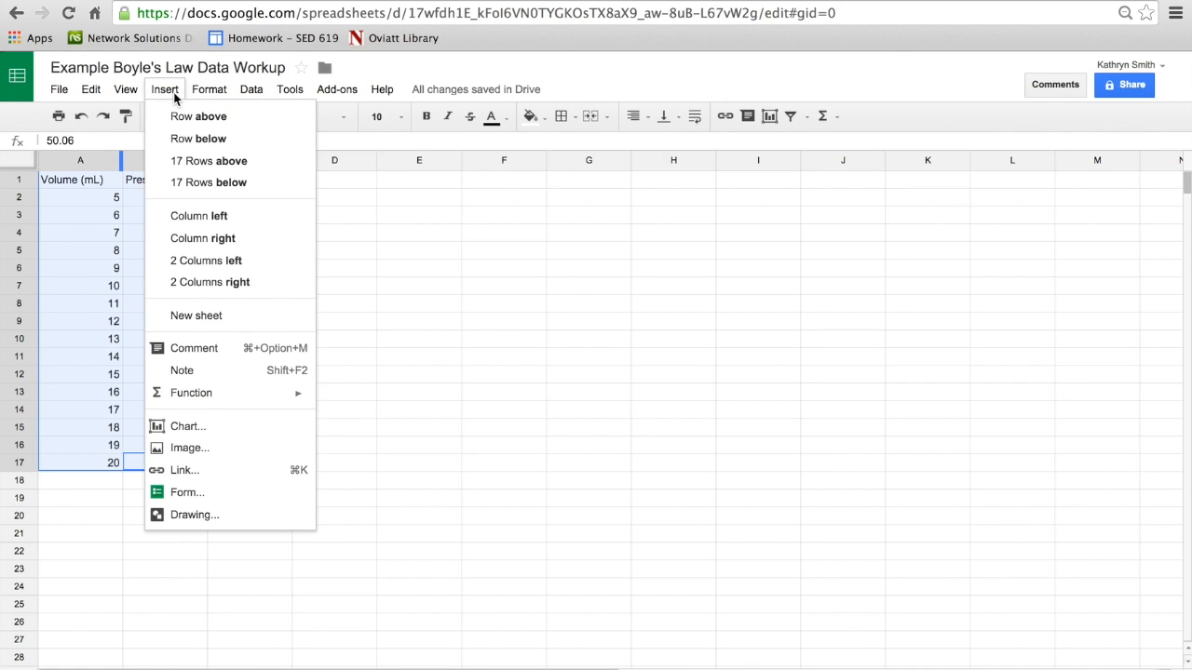
{"action": "left_click", "coordinate": [206, 430]}
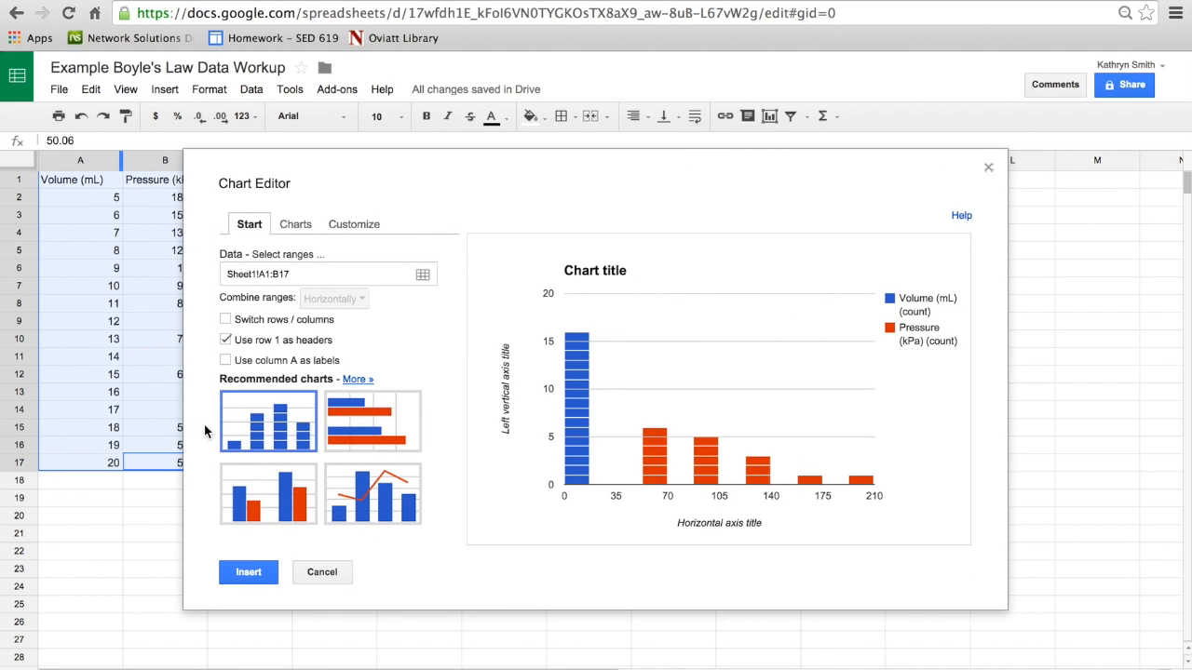
{"action": "left_click", "coordinate": [303, 225]}
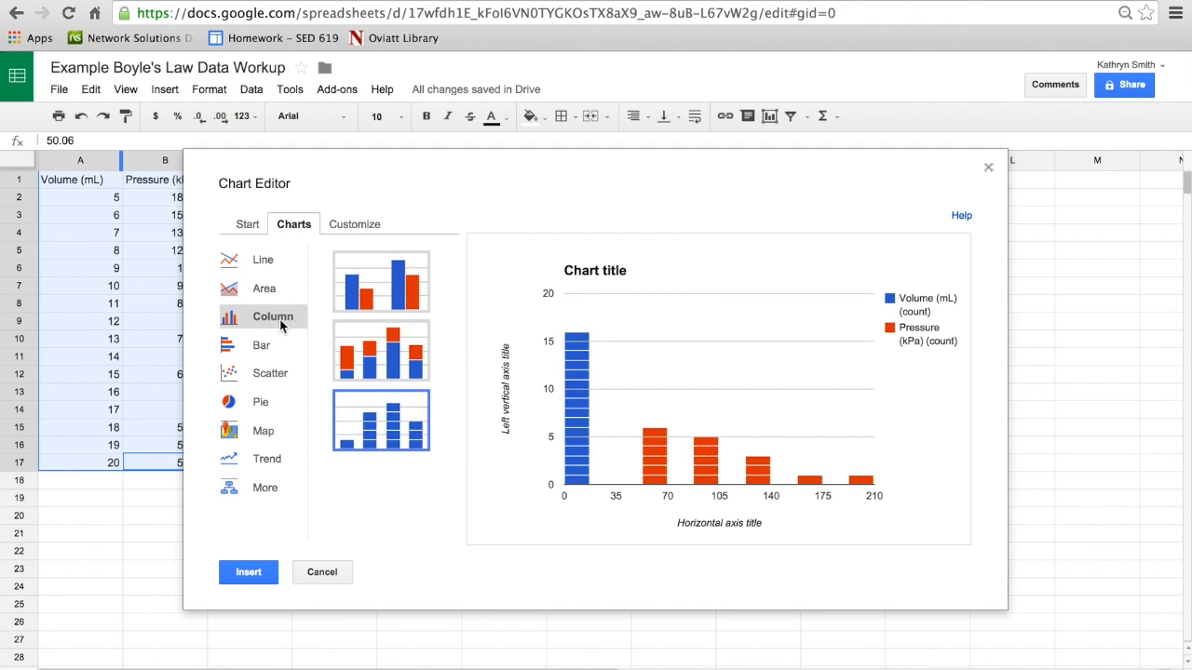
{"action": "left_click", "coordinate": [272, 380]}
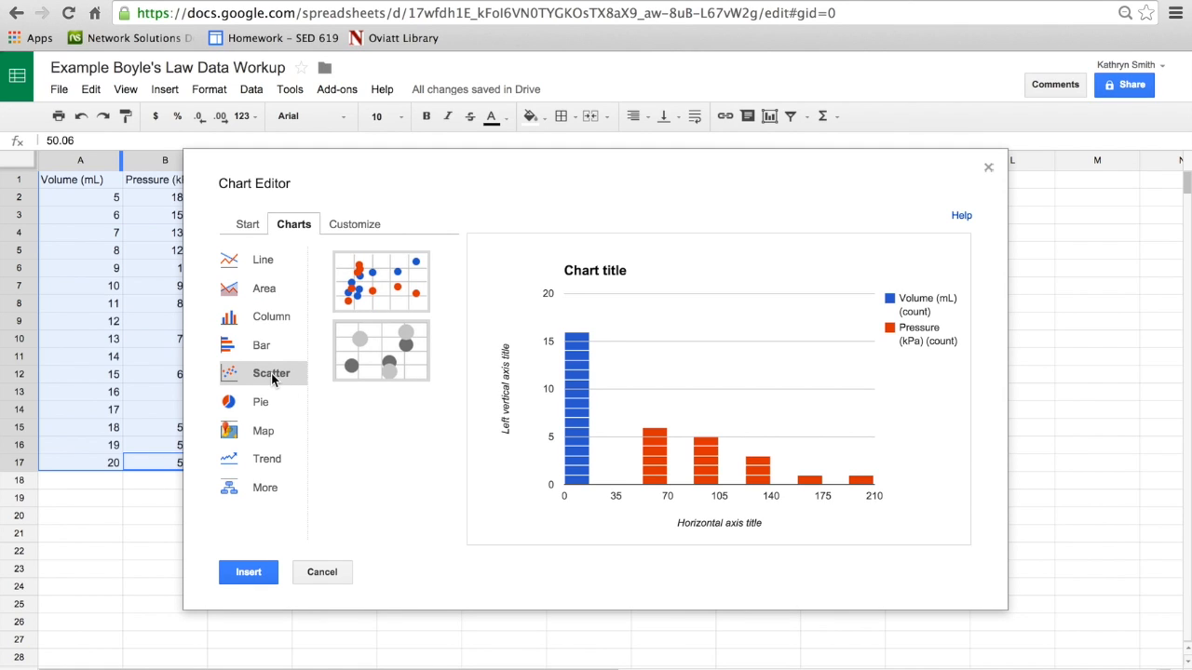
{"action": "left_click", "coordinate": [389, 289]}
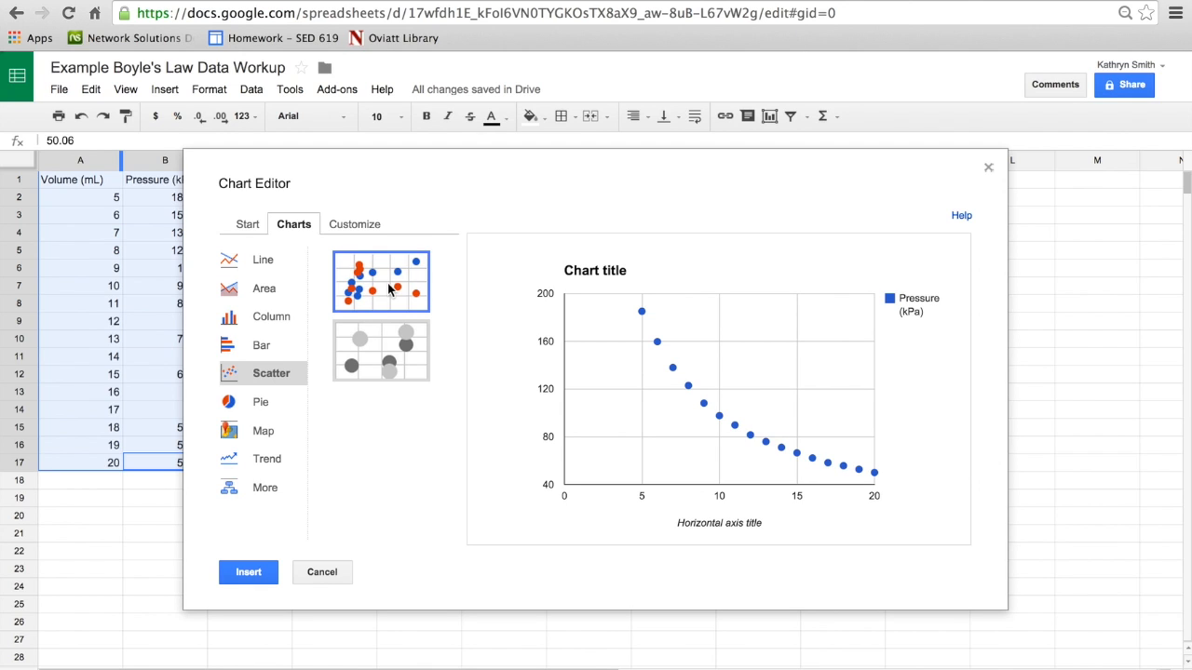
{"action": "left_click", "coordinate": [248, 577]}
{"action": "left_click", "coordinate": [379, 453]}
{"action": "left_click_drag", "start_coordinate": [379, 453], "coordinate": [478, 190]}
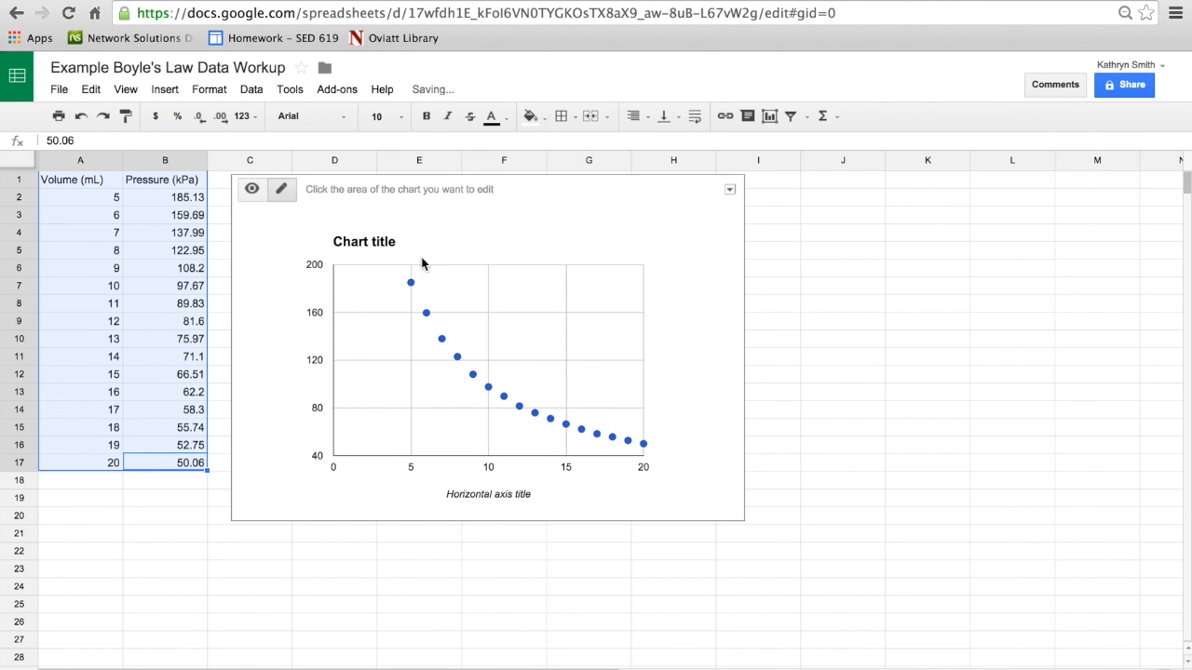
Step: Set the scatter chart's title to "Volume vs. Pressure"
{"action": "left_click", "coordinate": [380, 248]}
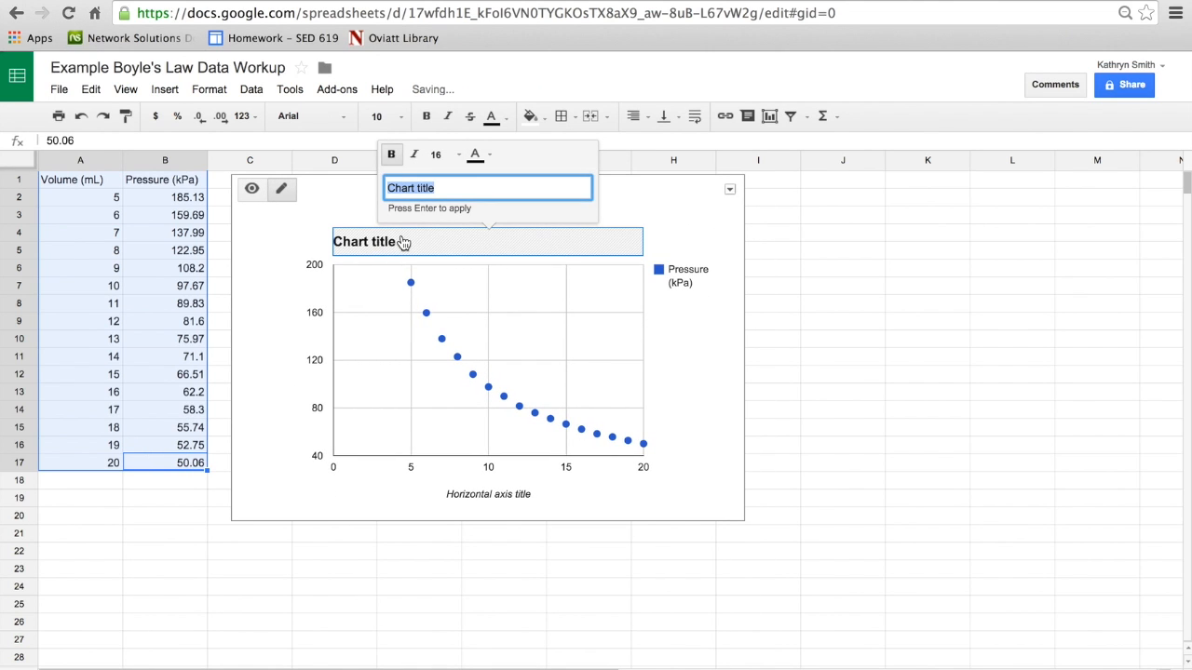
{"action": "type", "text": "Volume vs. Pre"}
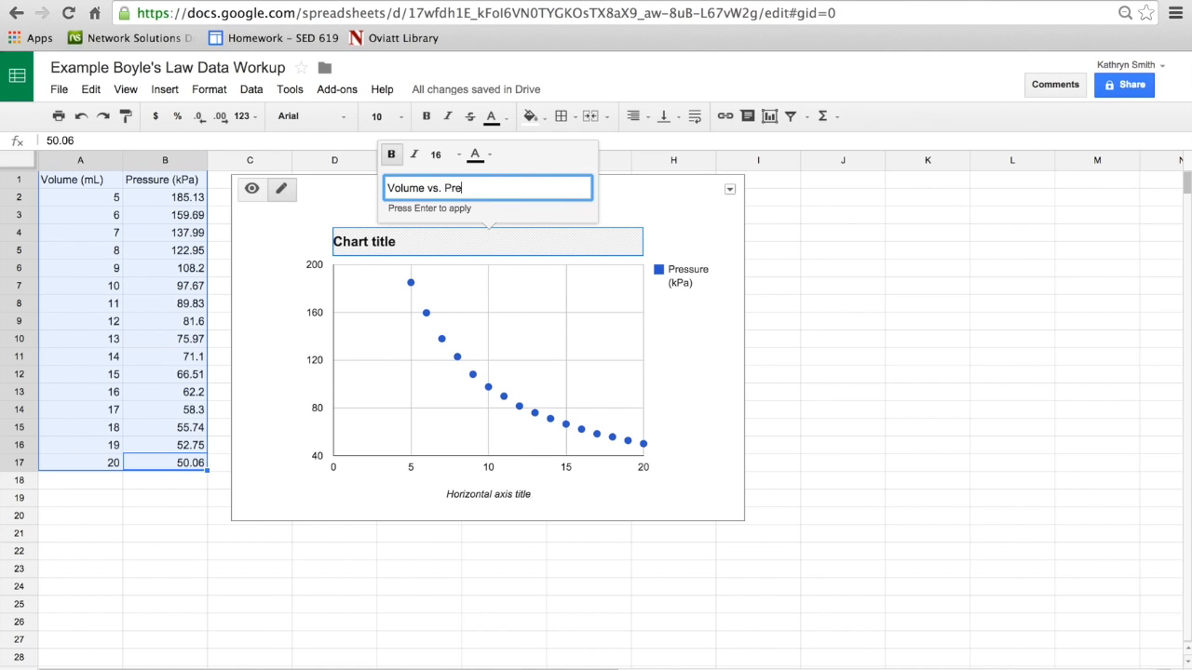
{"action": "type", "text": "ssure"}
{"action": "key", "text": "Return"}
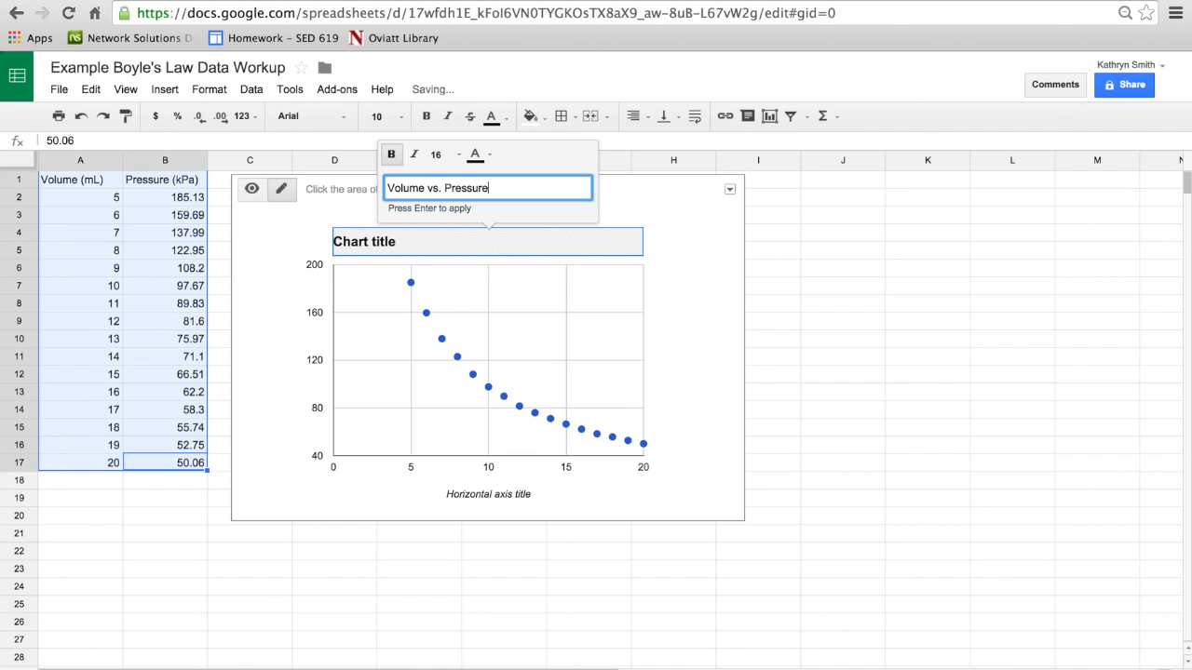
Step: Add an Exponential trendline to the Pressure (kPa) series and update the chart
{"action": "left_click", "coordinate": [624, 436]}
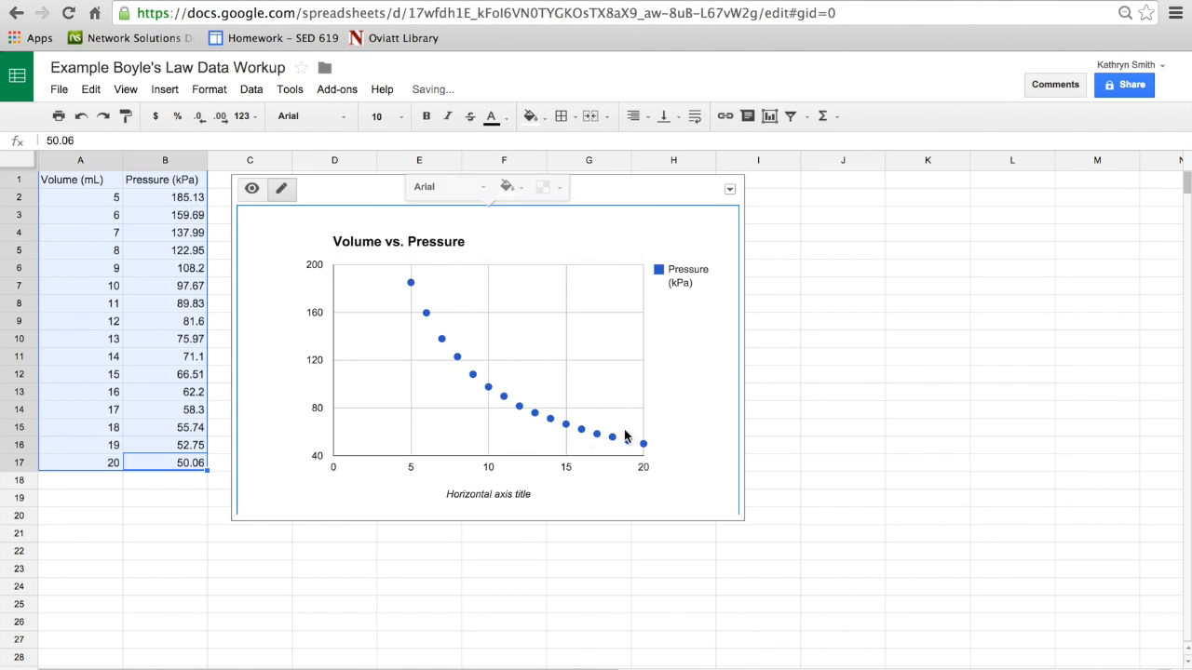
{"action": "left_click", "coordinate": [518, 408]}
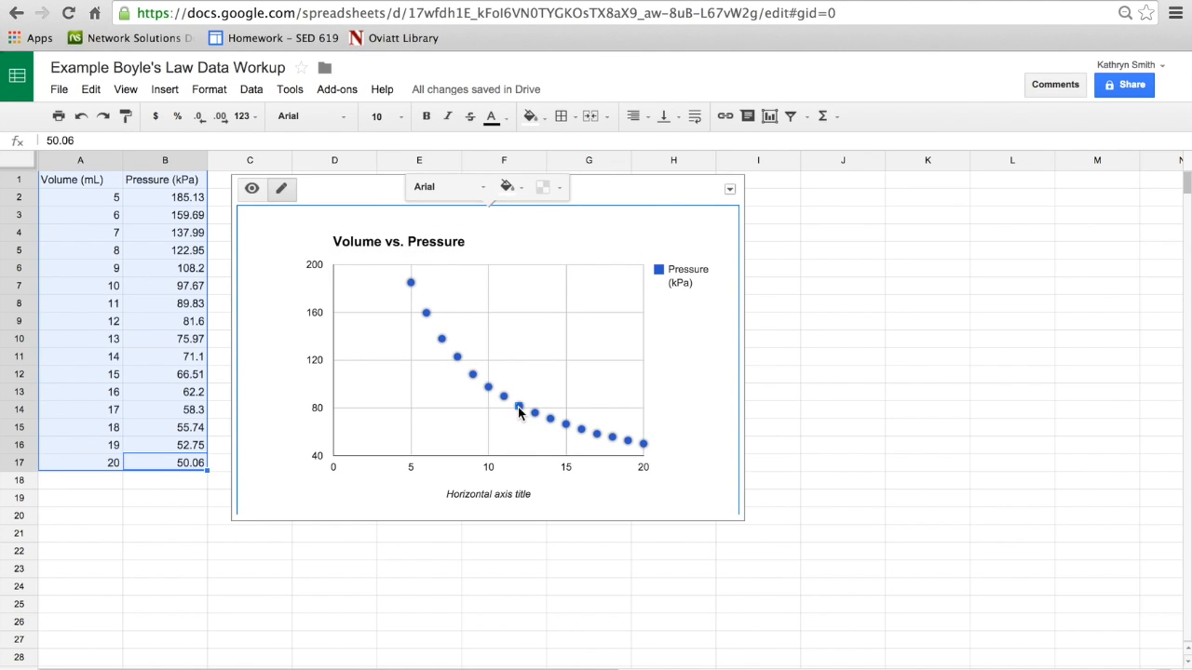
{"action": "left_click", "coordinate": [517, 407]}
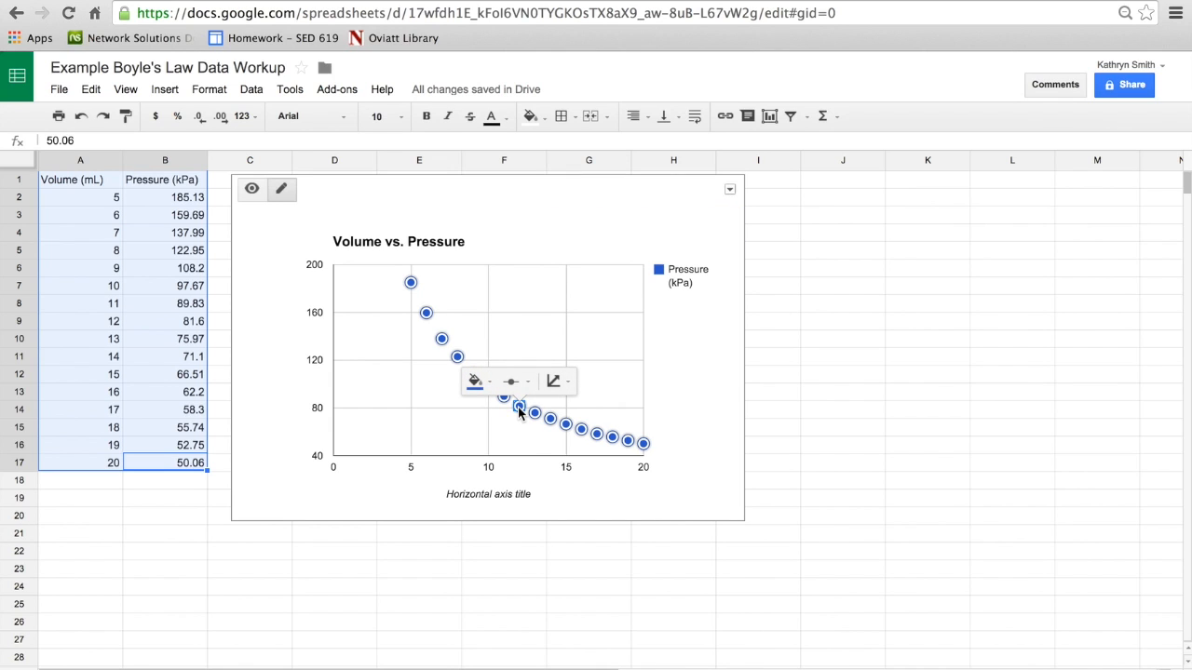
{"action": "right_click", "coordinate": [518, 407]}
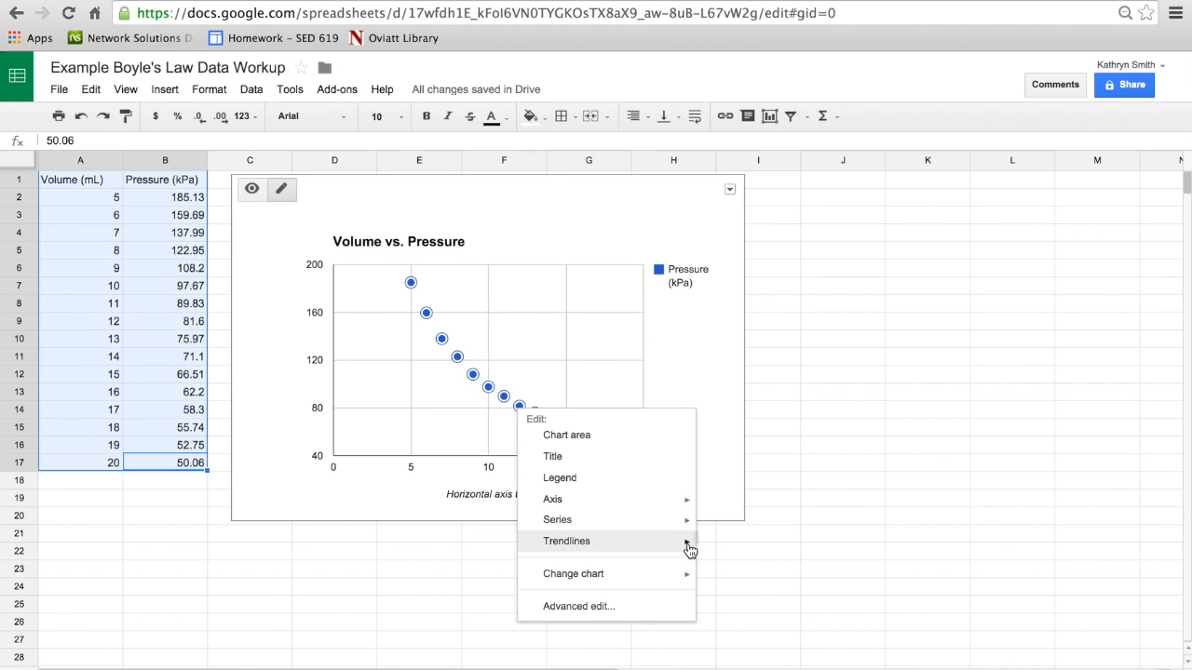
{"action": "left_click", "coordinate": [605, 606]}
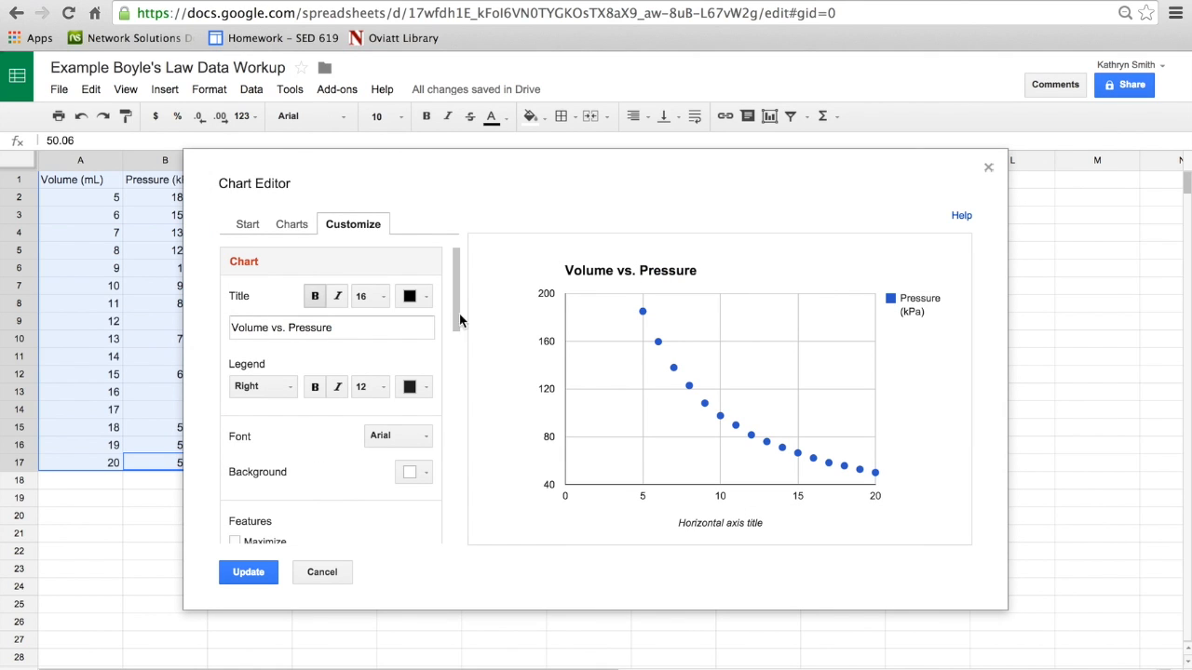
{"action": "left_click_drag", "start_coordinate": [457, 280], "coordinate": [475, 499]}
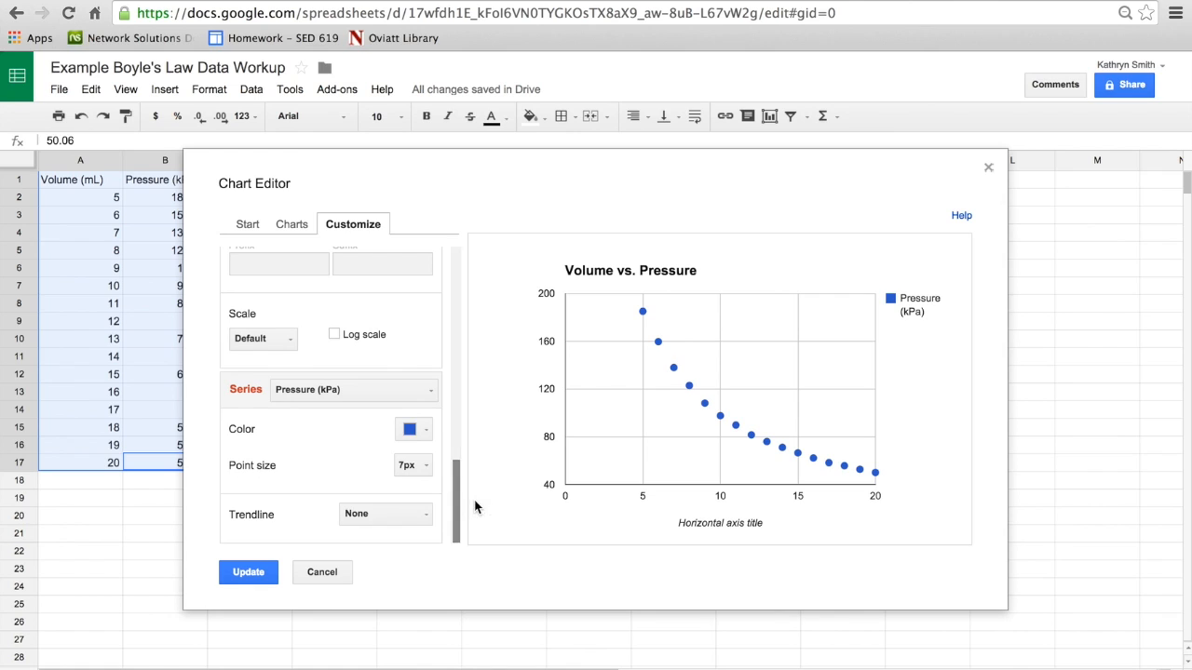
{"action": "left_click", "coordinate": [419, 518]}
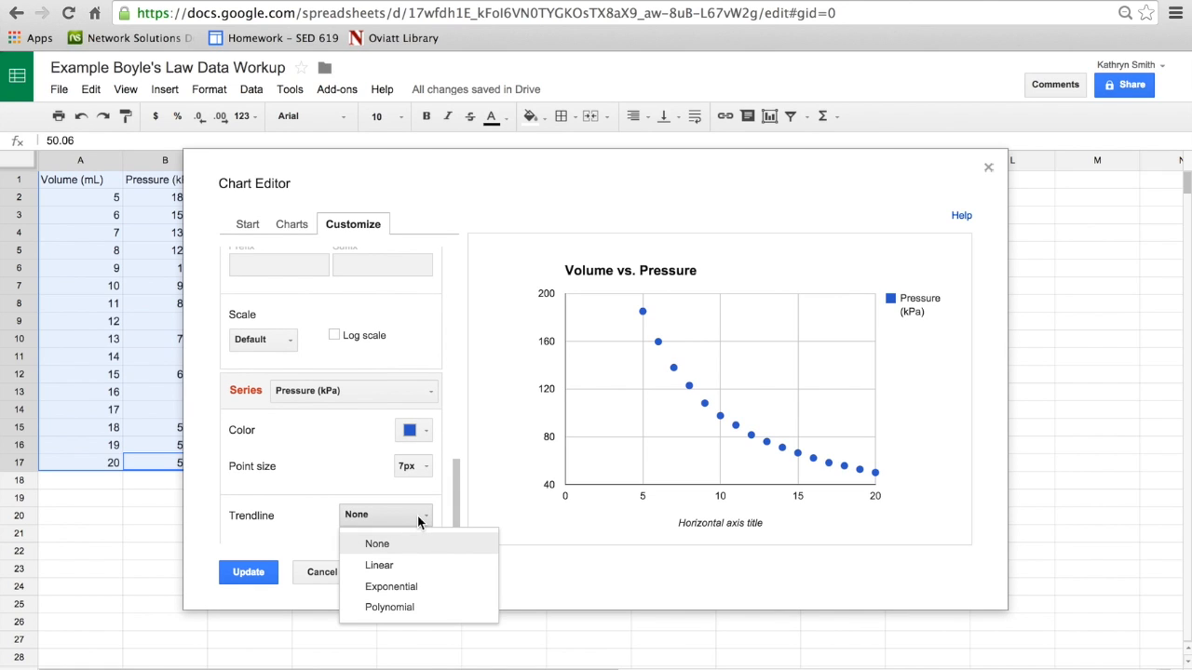
{"action": "left_click", "coordinate": [418, 587]}
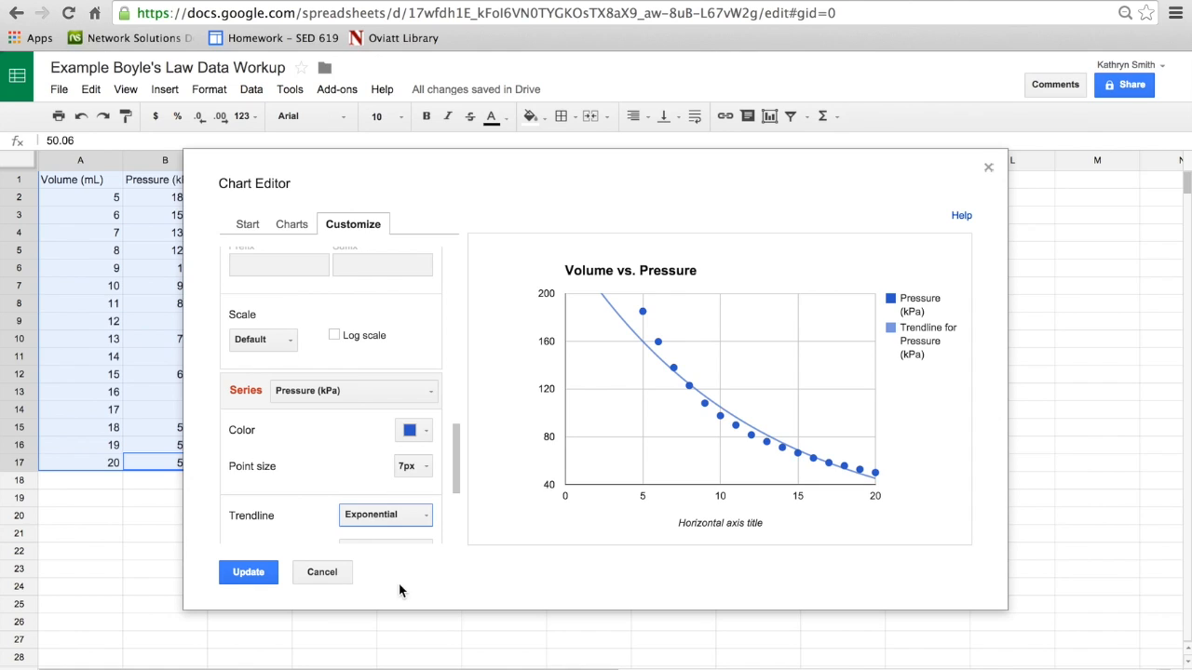
{"action": "left_click", "coordinate": [248, 573]}
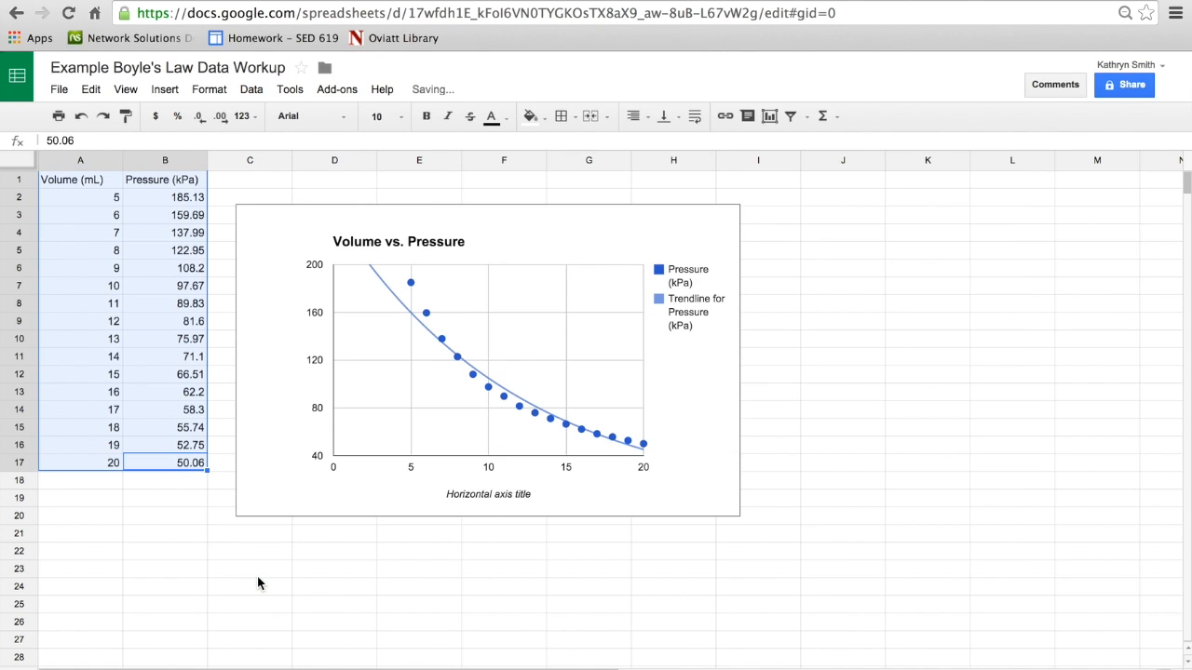
Step: Label the exponential trendline of the Volume vs. Pressure chart with its equation, show R², and update the chart
{"action": "left_click", "coordinate": [474, 383]}
{"action": "left_click", "coordinate": [473, 375]}
{"action": "right_click", "coordinate": [474, 376]}
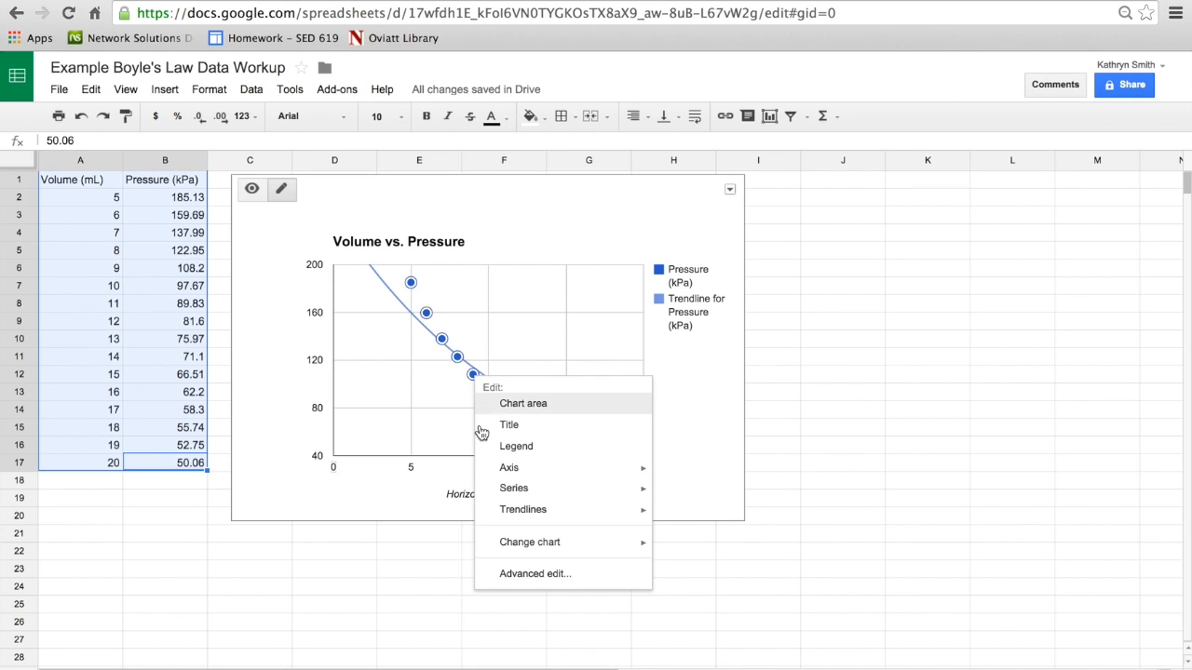
{"action": "left_click", "coordinate": [535, 572]}
{"action": "left_click_drag", "start_coordinate": [457, 306], "coordinate": [459, 538]}
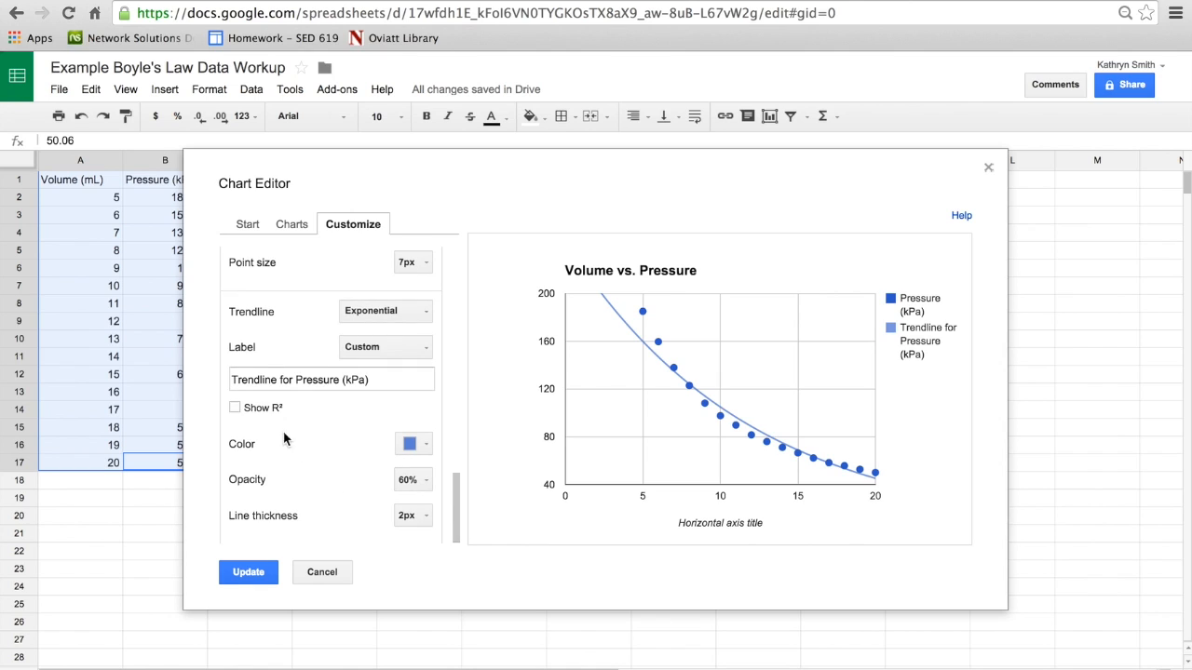
{"action": "left_click", "coordinate": [406, 347]}
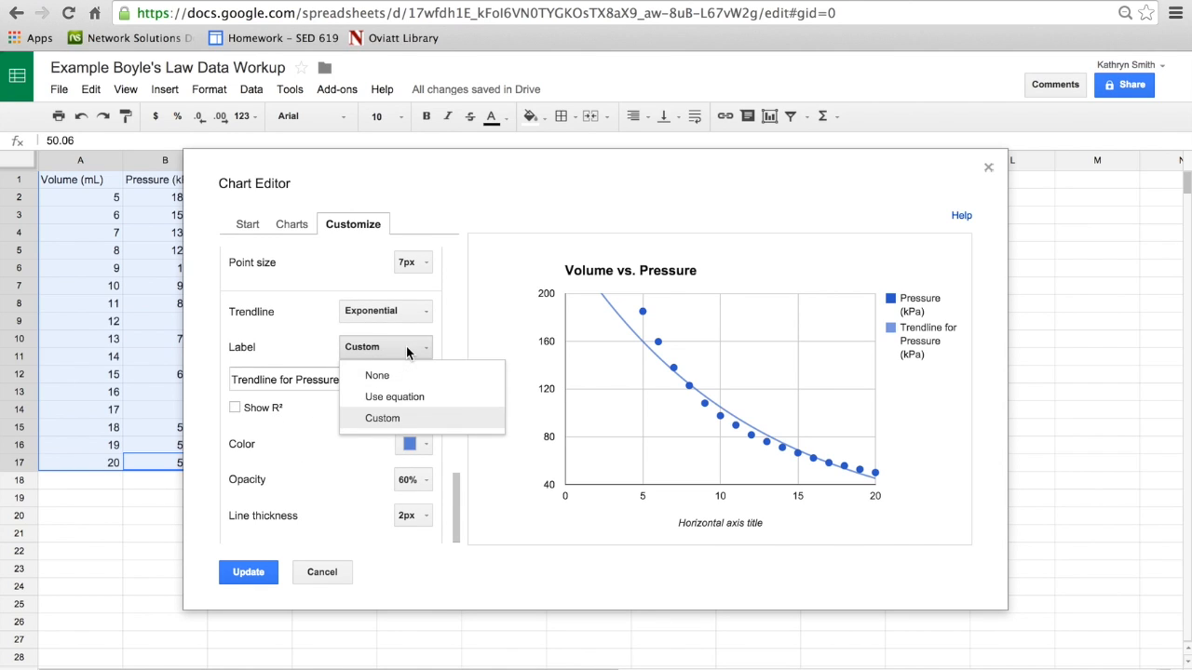
{"action": "left_click", "coordinate": [407, 398]}
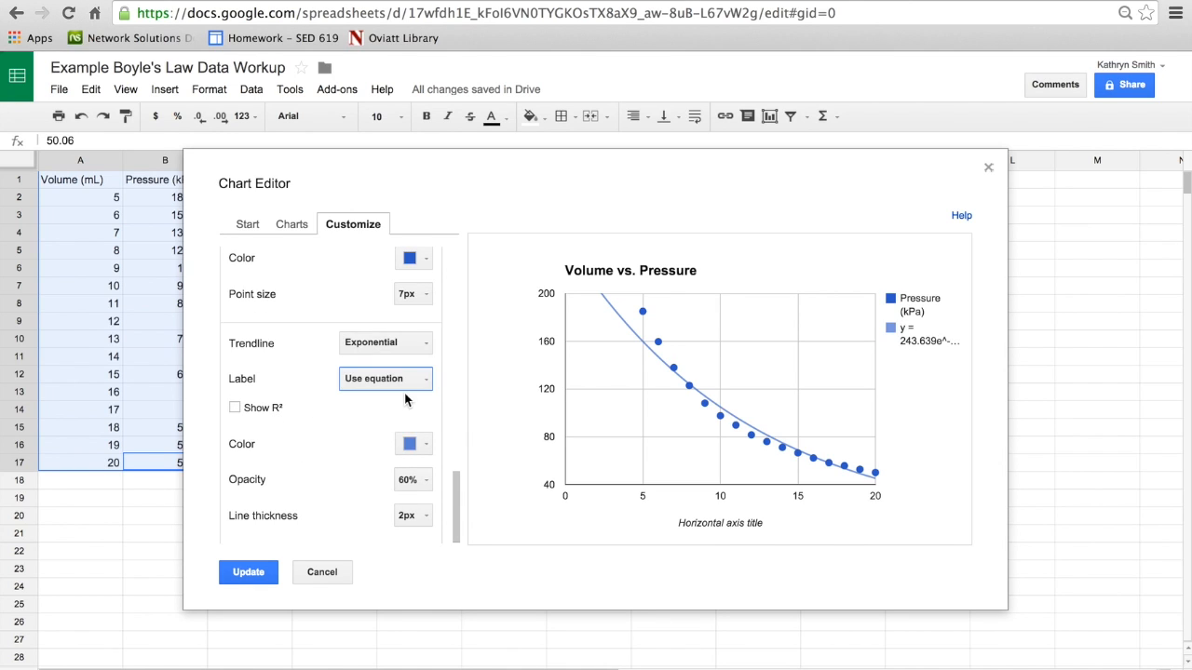
{"action": "left_click", "coordinate": [235, 409]}
{"action": "left_click", "coordinate": [255, 571]}
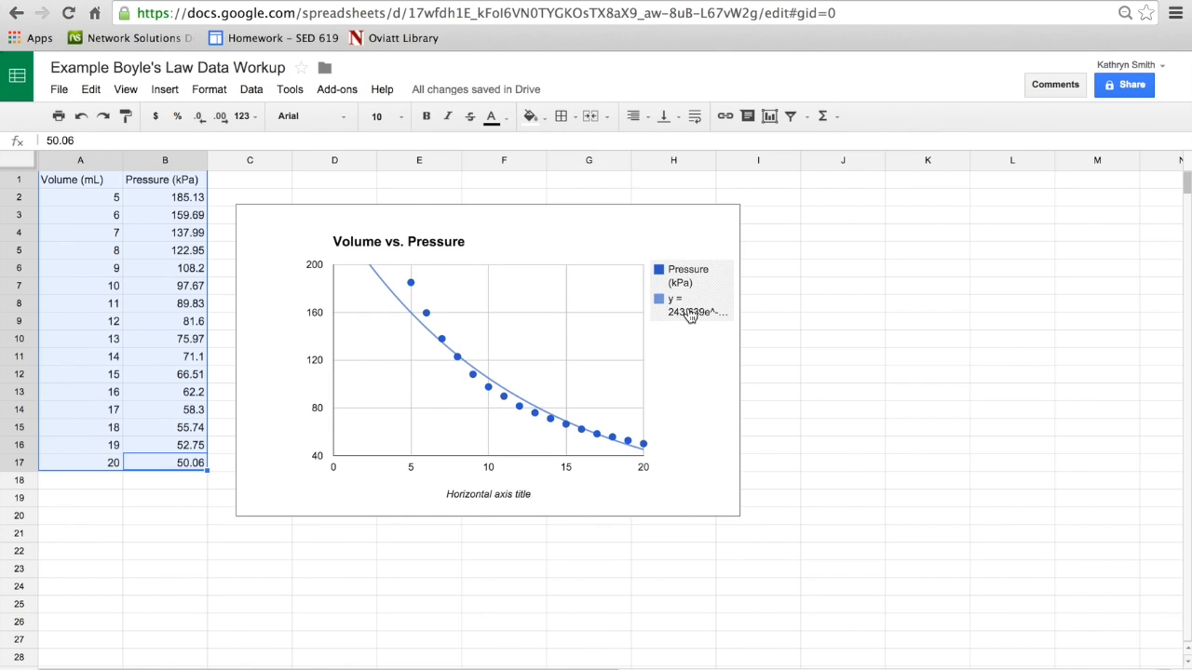
Step: Narrow the plot area of the Volume vs. Pressure chart to about four-fifths of its width, giving the legend's equation more room
{"action": "left_click", "coordinate": [683, 319]}
{"action": "left_click", "coordinate": [682, 319]}
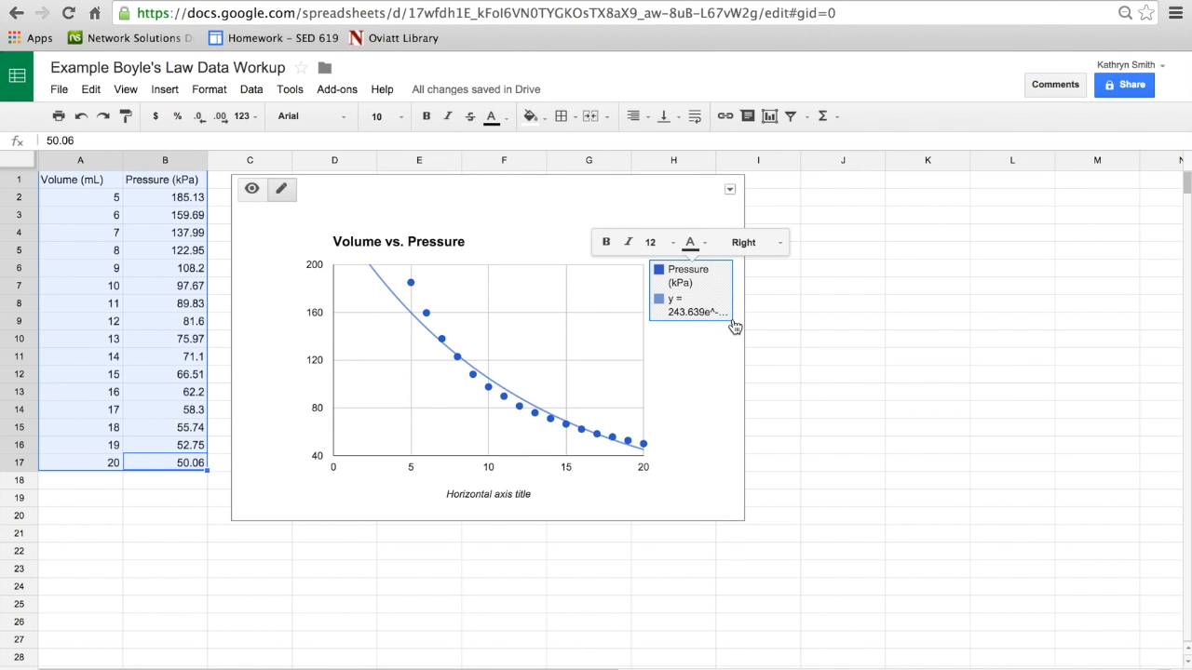
{"action": "left_click", "coordinate": [614, 343]}
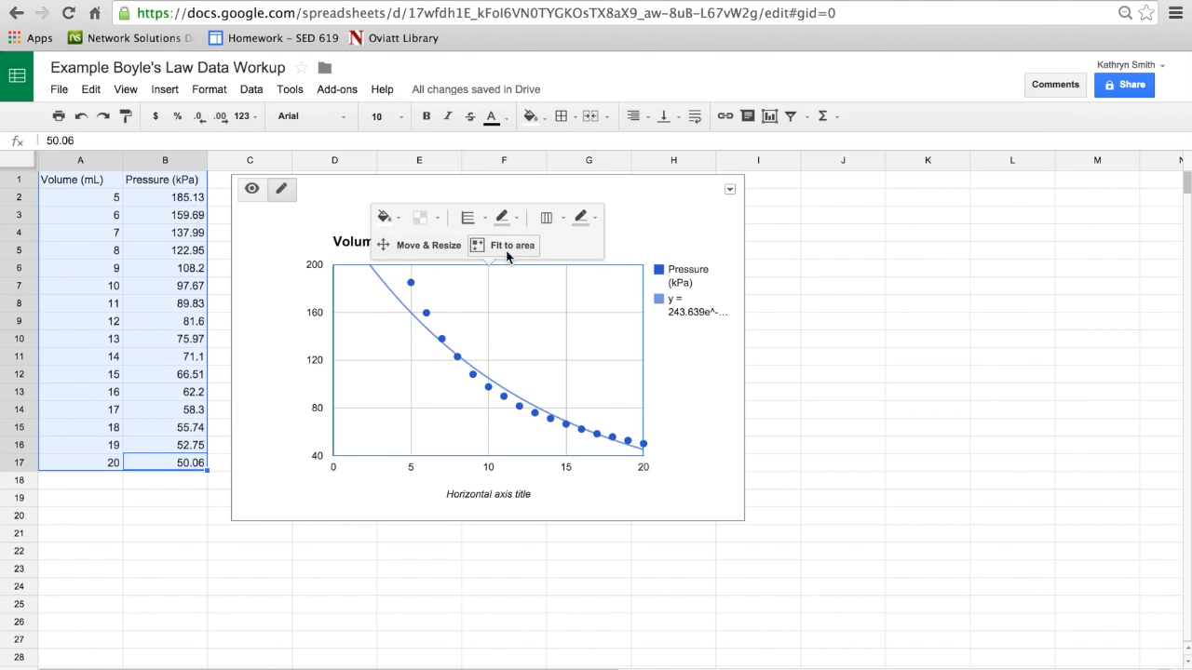
{"action": "left_click", "coordinate": [441, 244]}
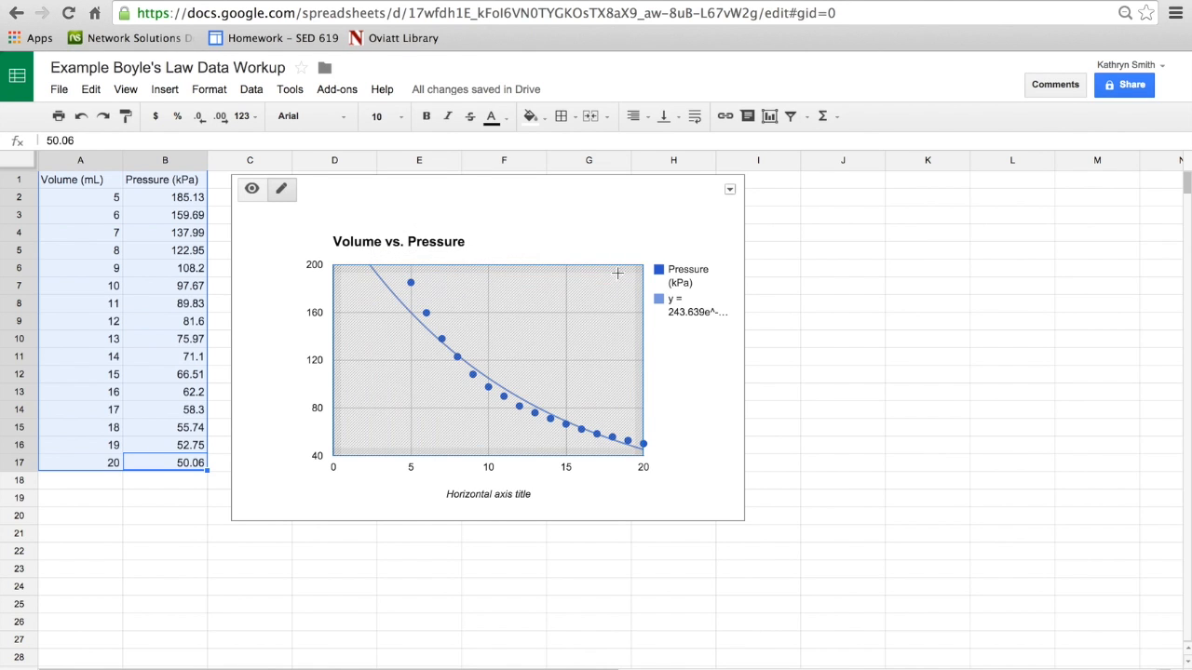
{"action": "left_click_drag", "start_coordinate": [642, 264], "coordinate": [575, 267]}
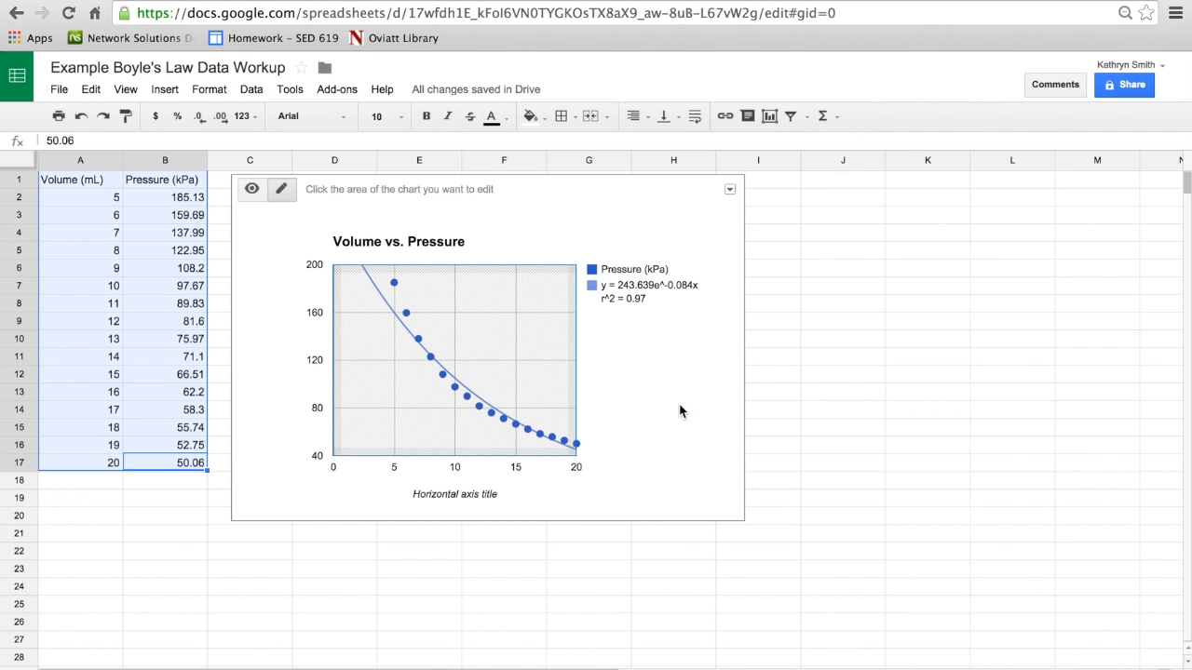
{"action": "left_click", "coordinate": [823, 391]}
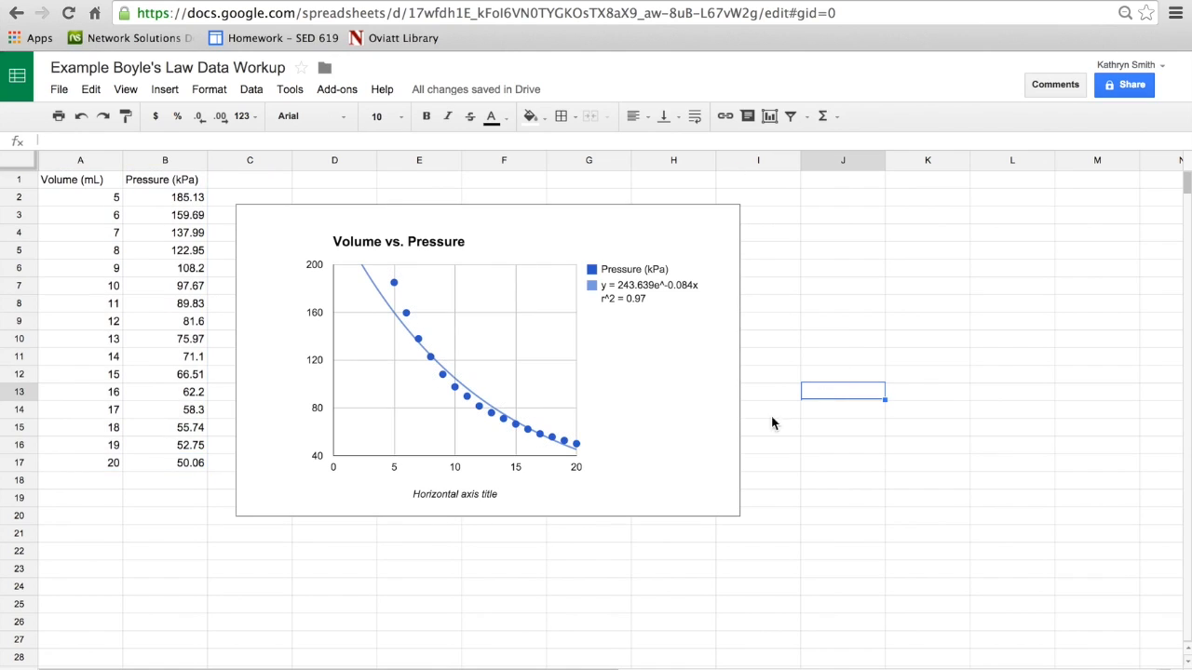
Step: Copy the Volume (mL) column A1:A17 to J1:J17 and the Pressure (kPa) header to K1
{"action": "left_click_drag", "start_coordinate": [106, 182], "coordinate": [109, 465]}
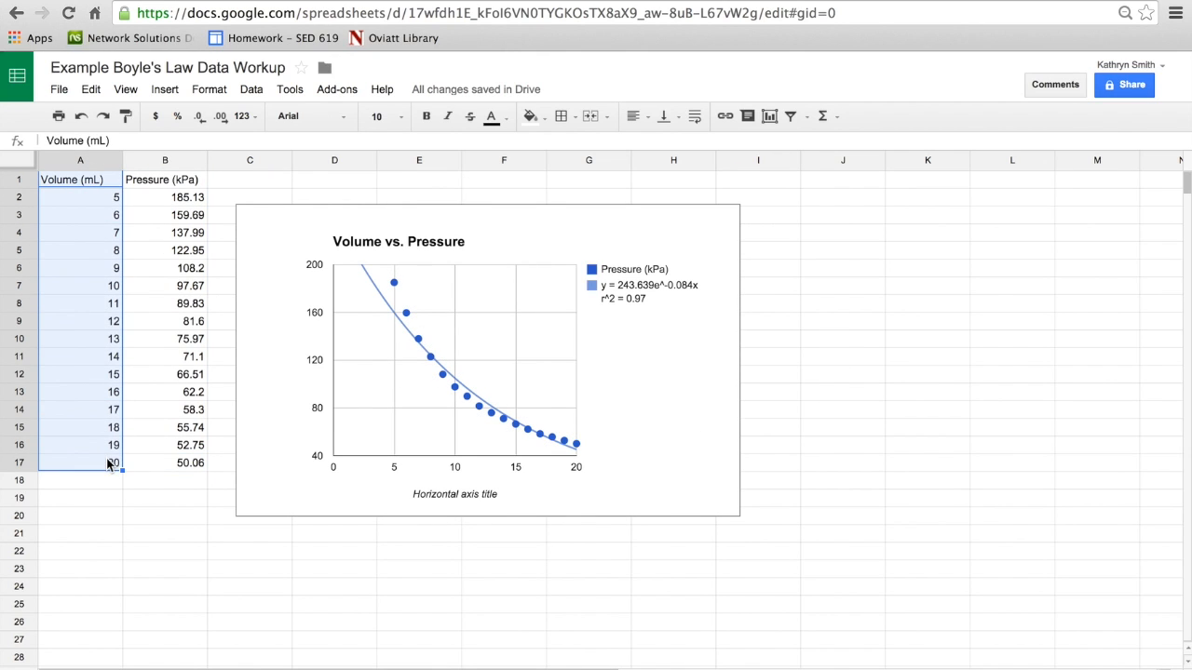
{"action": "key", "text": "ctrl+c"}
{"action": "left_click", "coordinate": [875, 185]}
{"action": "key", "text": "ctrl+v"}
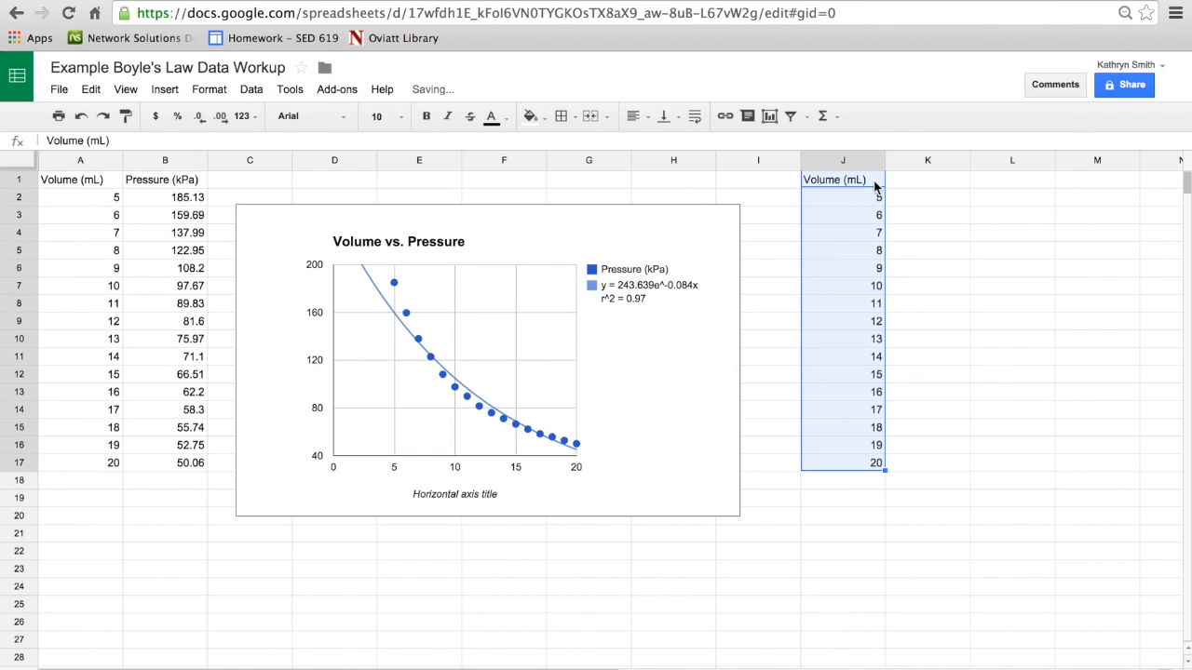
{"action": "left_click", "coordinate": [186, 183]}
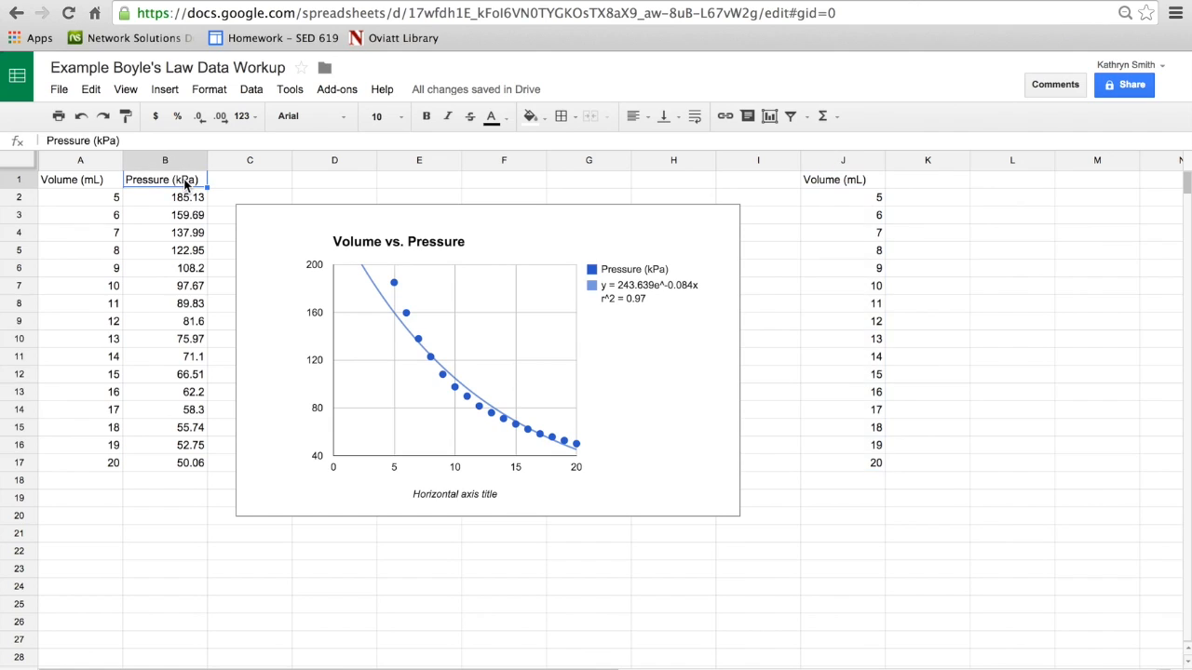
{"action": "key", "text": "ctrl+c"}
{"action": "left_click", "coordinate": [897, 183]}
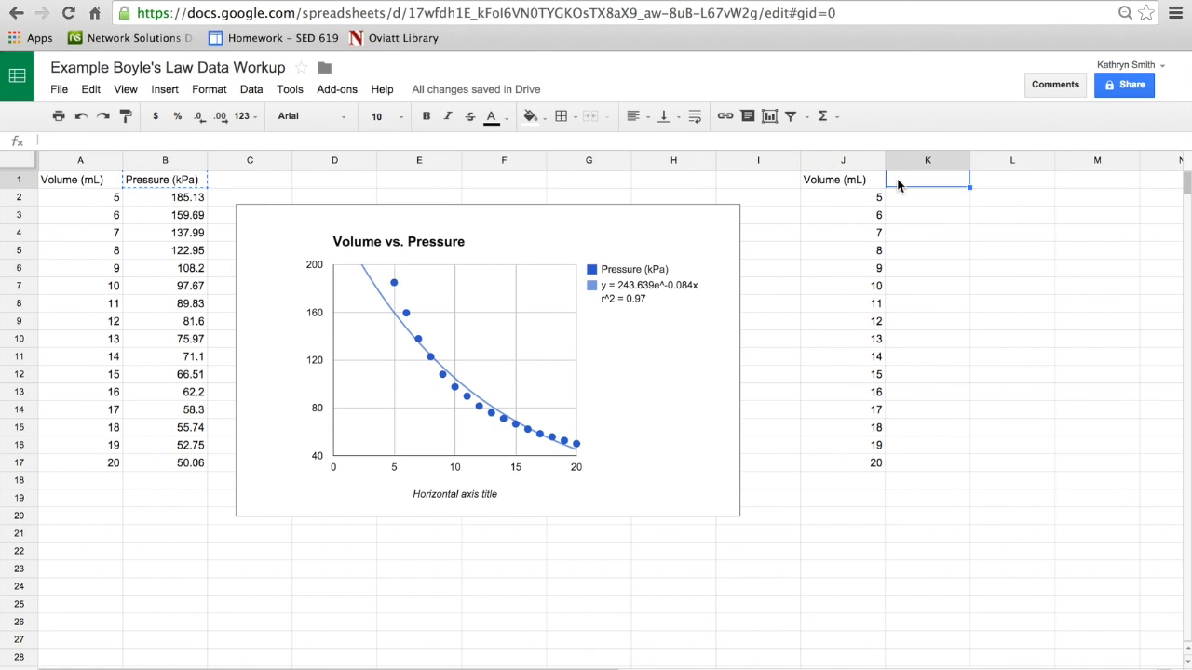
{"action": "key", "text": "ctrl+v"}
Step: Enter the reciprocal pressure formula =1/B2 in K2
{"action": "left_click", "coordinate": [918, 198]}
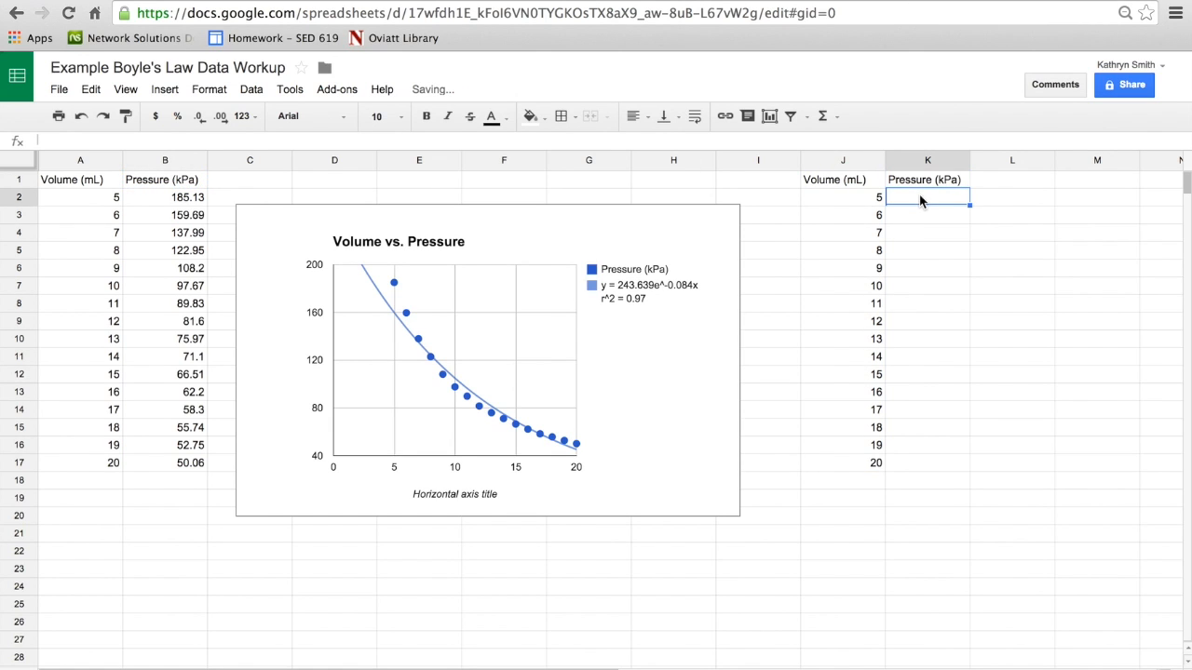
{"action": "type", "text": "=1"}
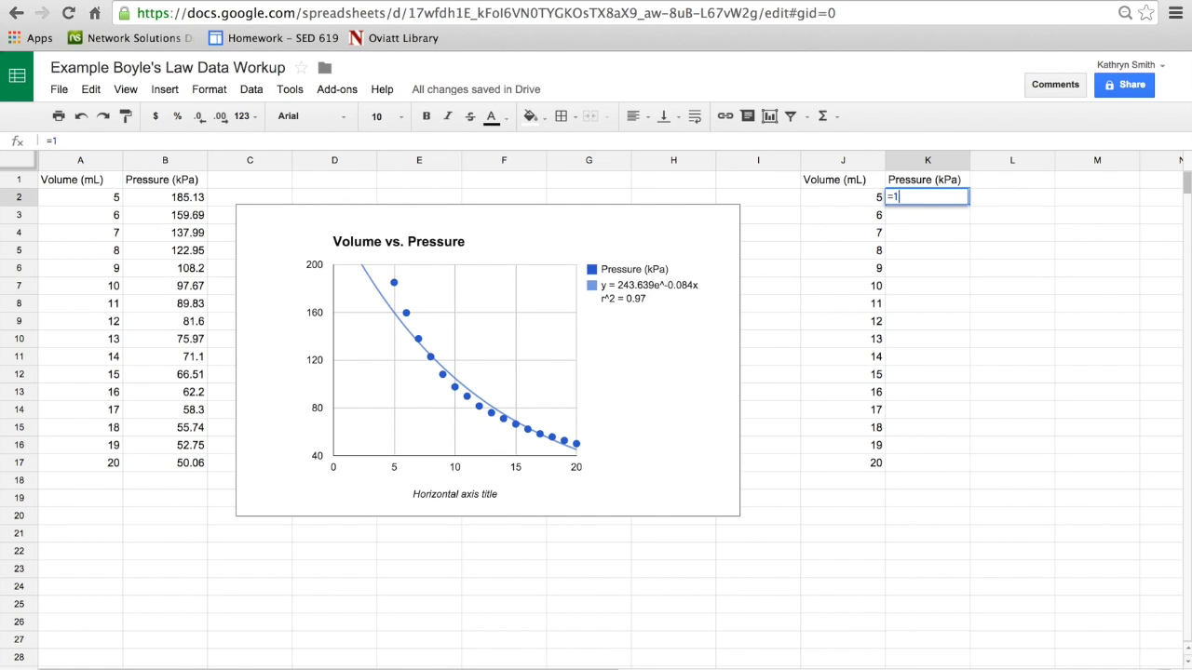
{"action": "type", "text": "/"}
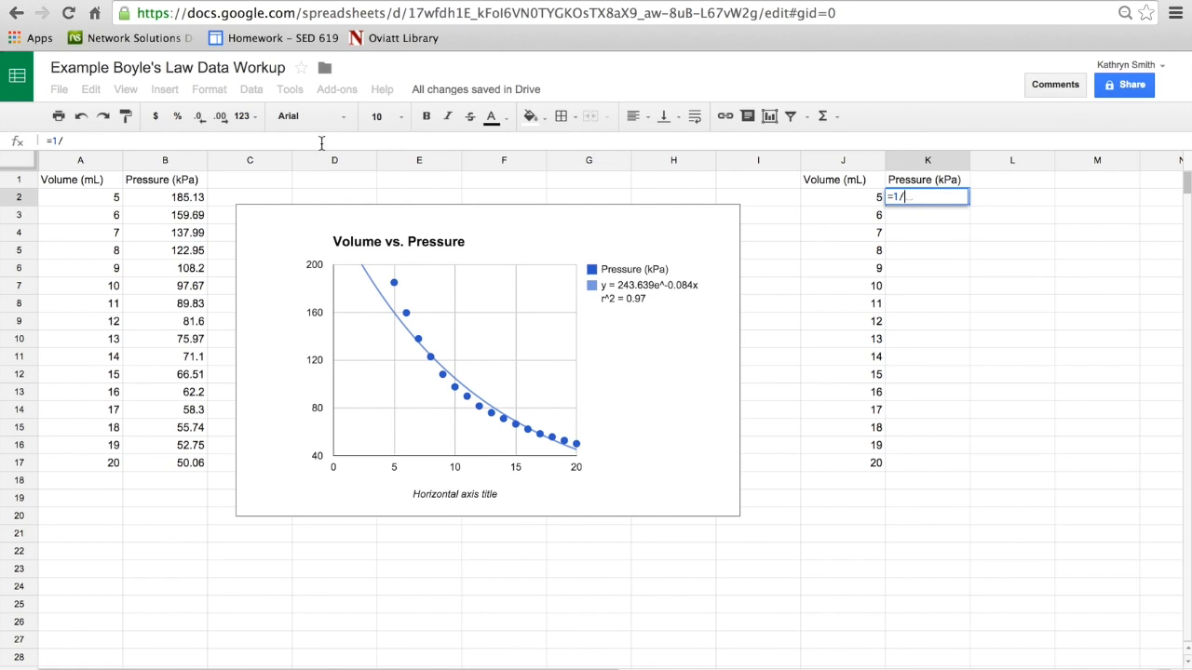
{"action": "left_click", "coordinate": [187, 200]}
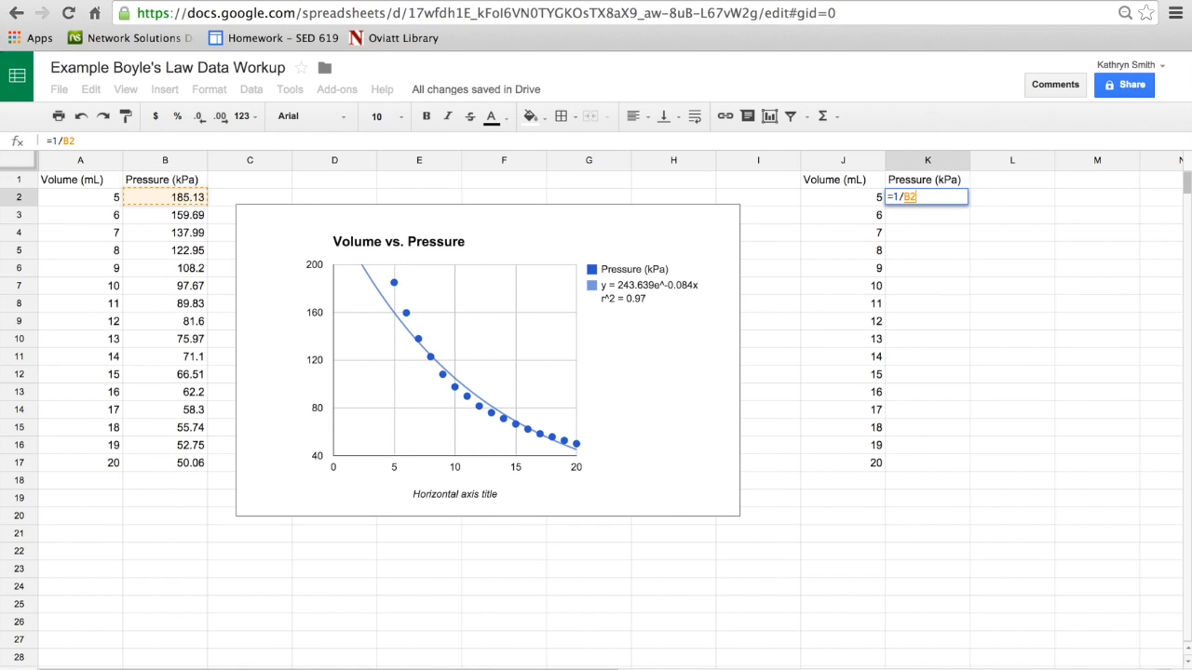
{"action": "key", "text": "Return"}
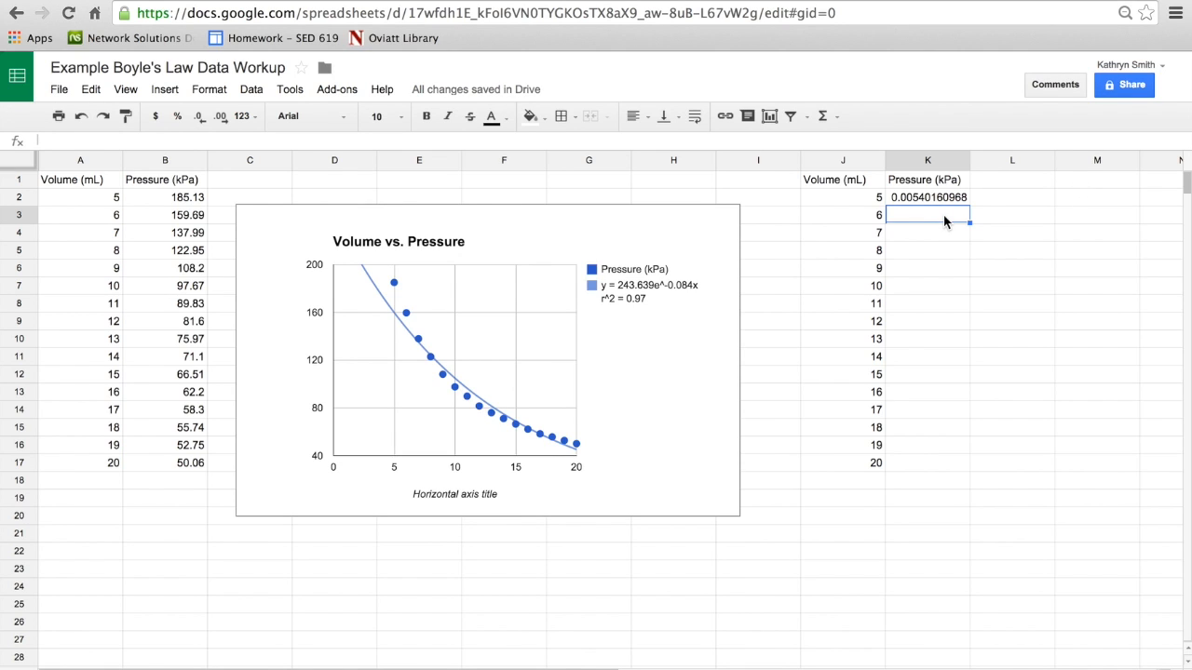
Step: Enter =1/B3 in K3 and fill the reciprocal pressure formula down the column through K17
{"action": "type", "text": "=1/"}
{"action": "left_click", "coordinate": [186, 218]}
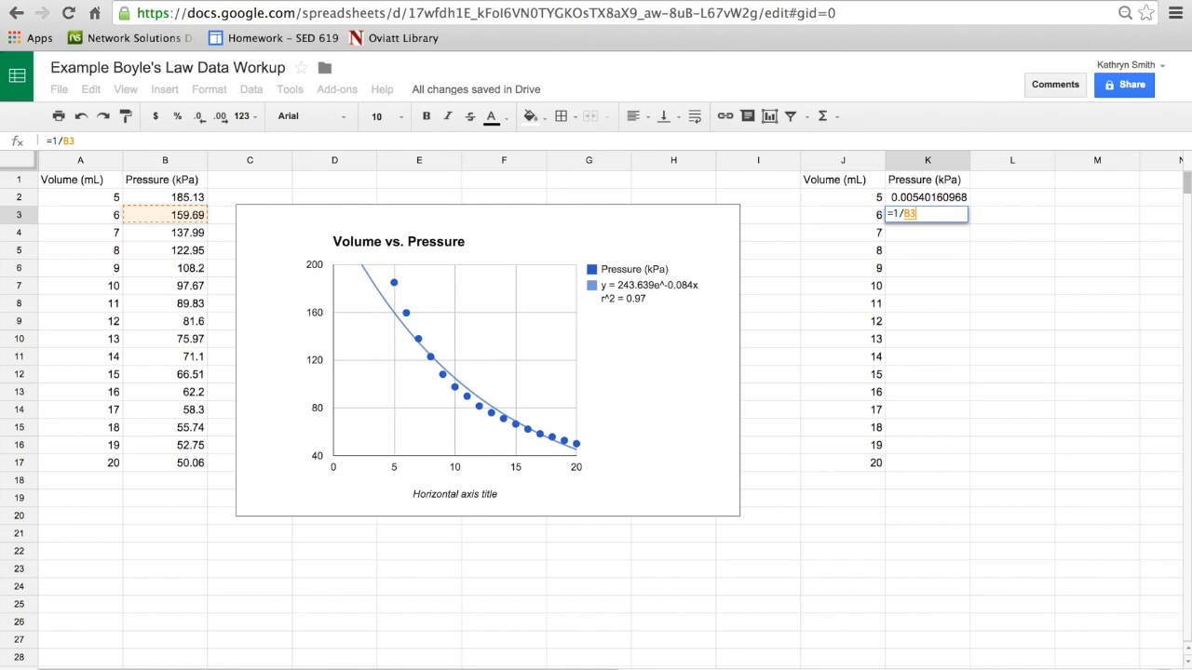
{"action": "key", "text": "Return"}
{"action": "left_click_drag", "start_coordinate": [956, 198], "coordinate": [956, 469]}
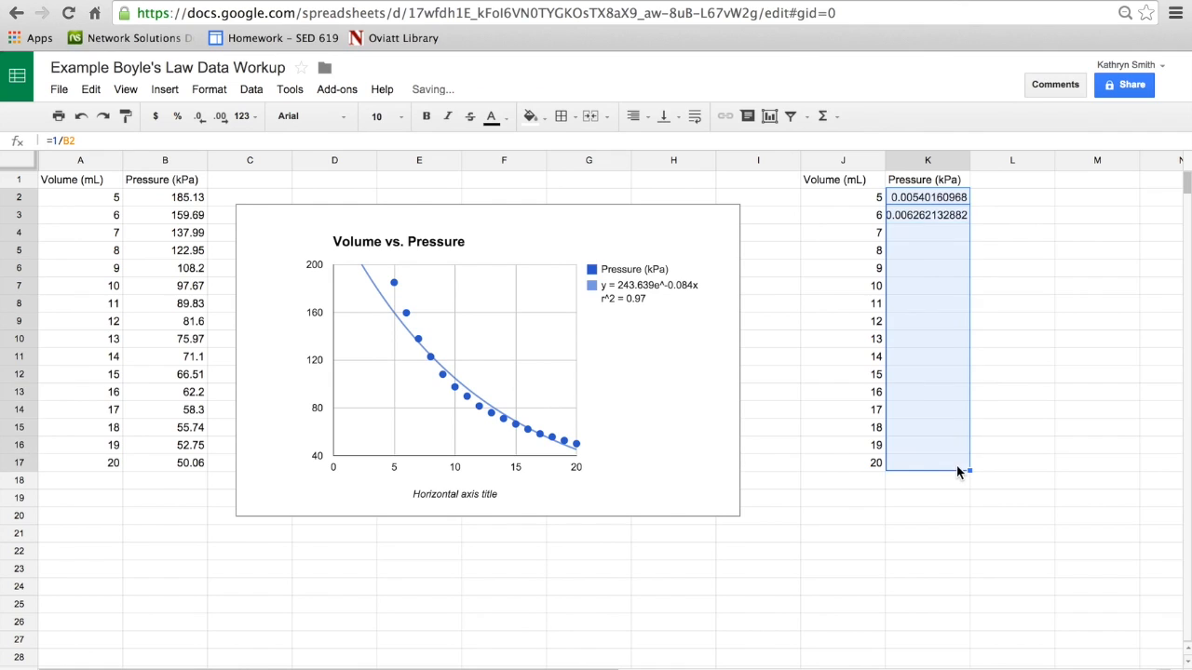
{"action": "left_click", "coordinate": [1010, 466]}
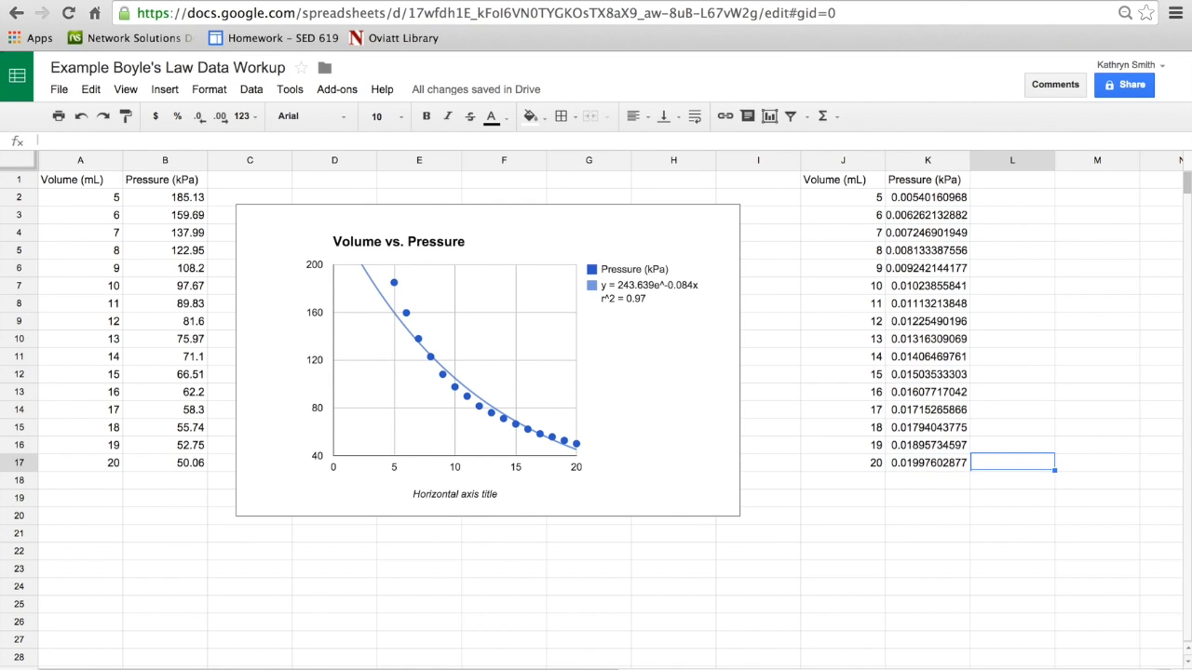
Step: Insert a scatter chart of the volume and reciprocal pressure data in J1:K17 and place it directly beside those columns
{"action": "left_click_drag", "start_coordinate": [553, 659], "coordinate": [804, 660]}
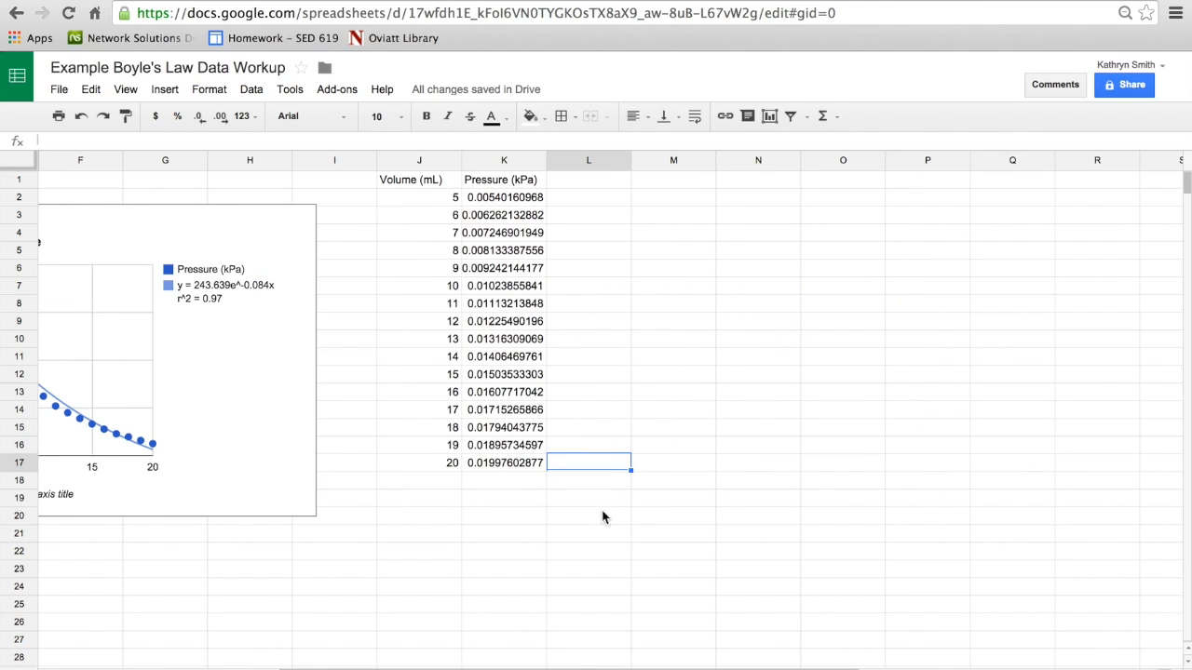
{"action": "left_click_drag", "start_coordinate": [511, 472], "coordinate": [426, 191]}
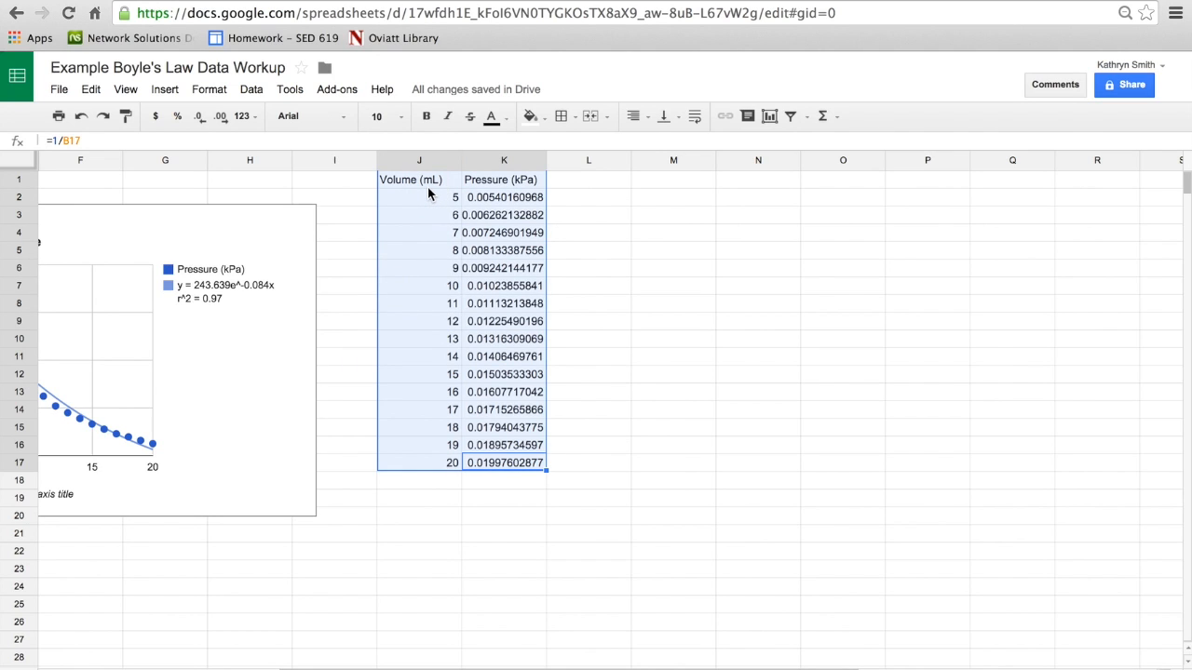
{"action": "left_click", "coordinate": [165, 90]}
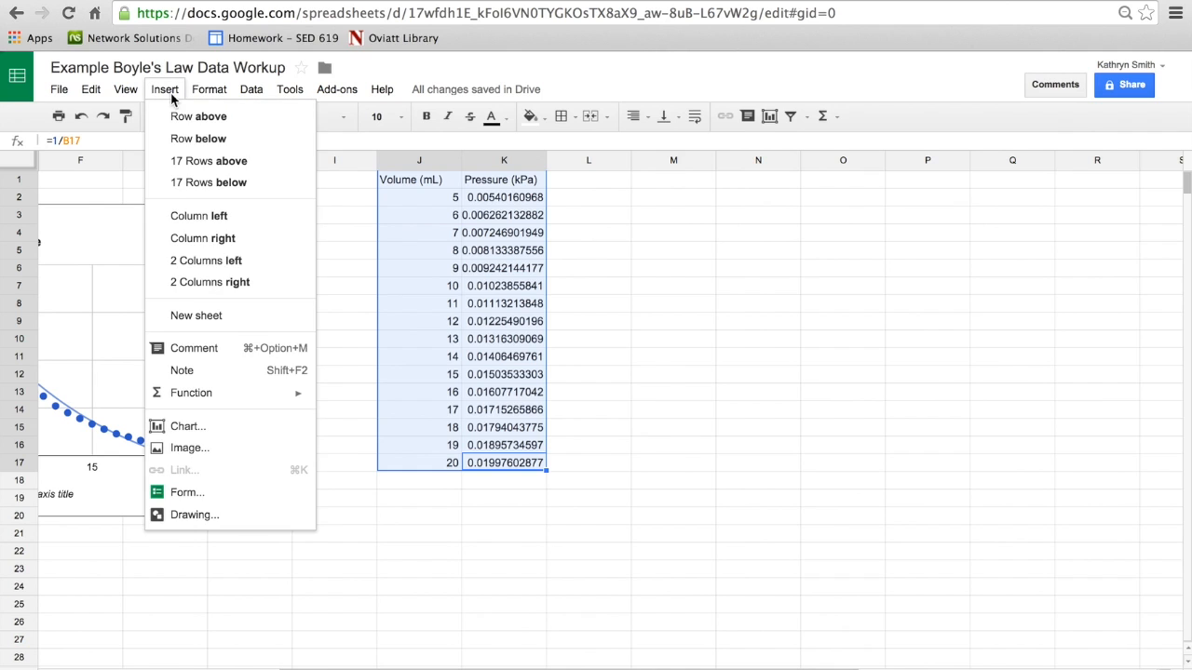
{"action": "left_click", "coordinate": [186, 426]}
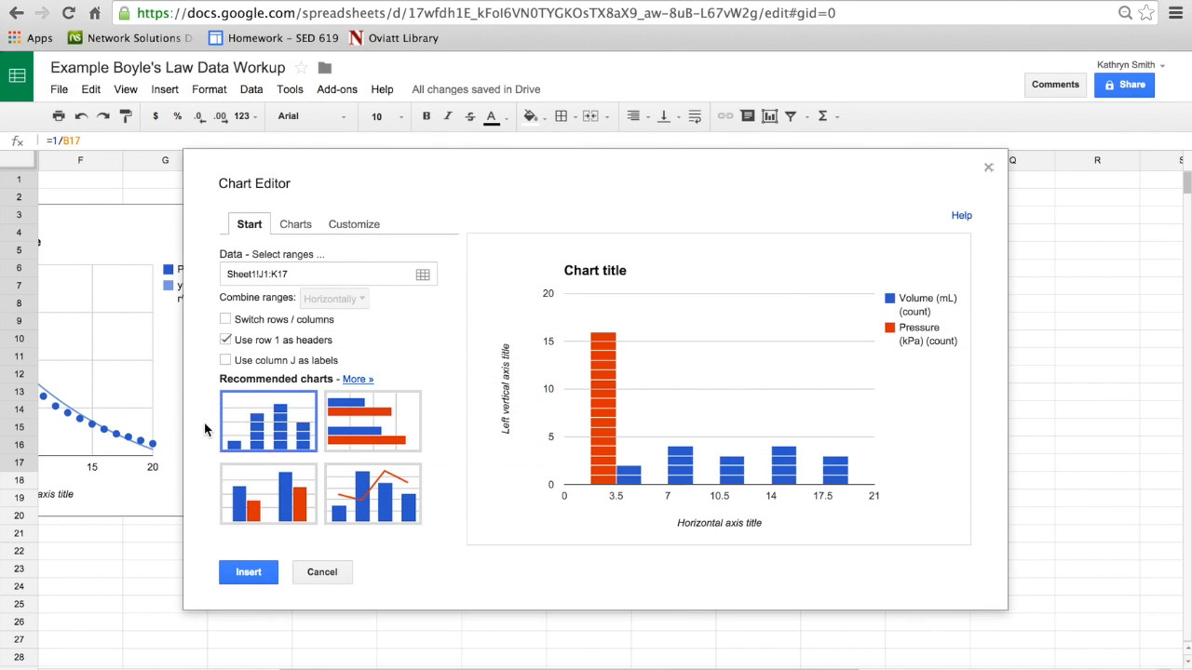
{"action": "left_click", "coordinate": [298, 228]}
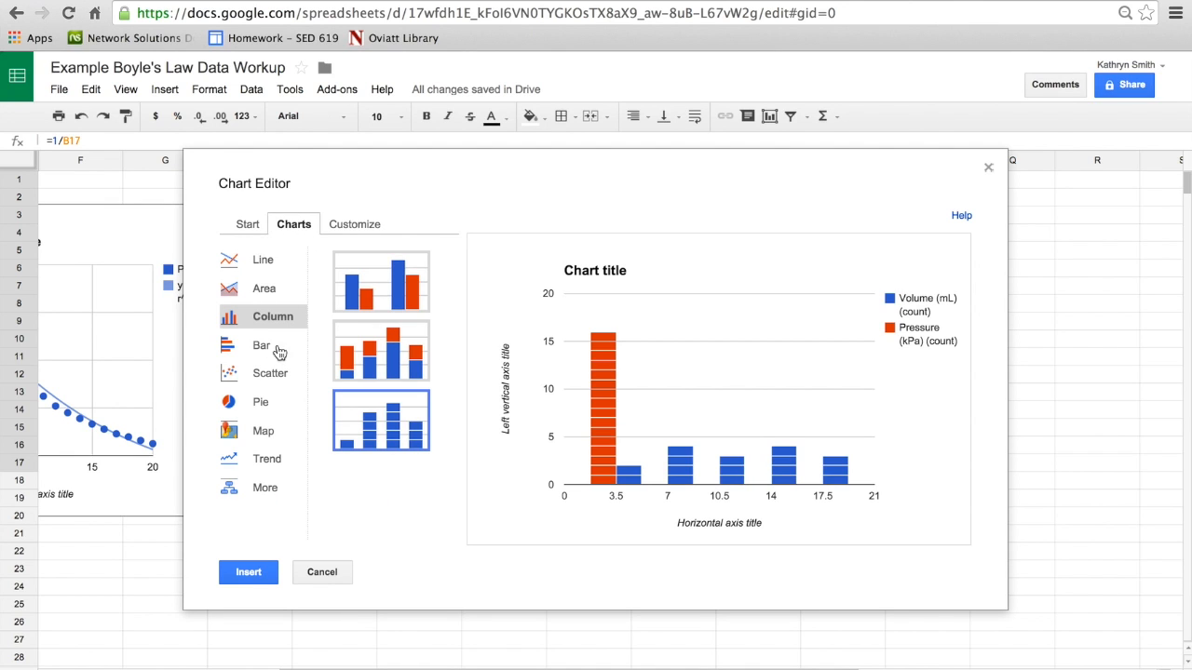
{"action": "left_click", "coordinate": [279, 381]}
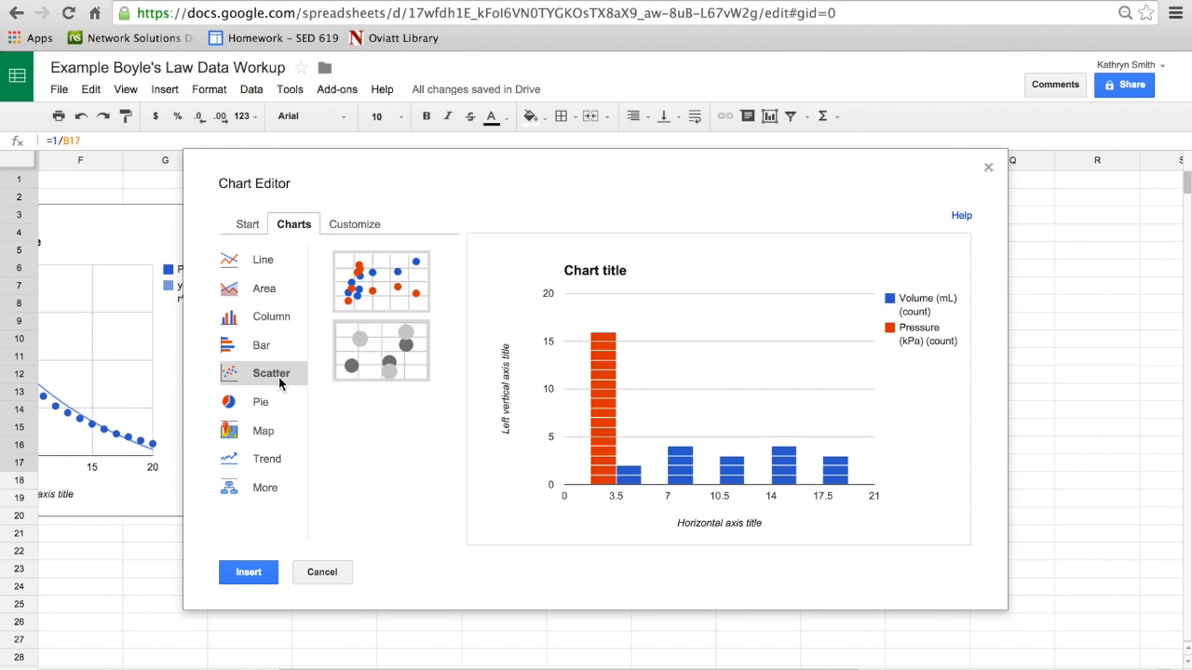
{"action": "left_click", "coordinate": [386, 292]}
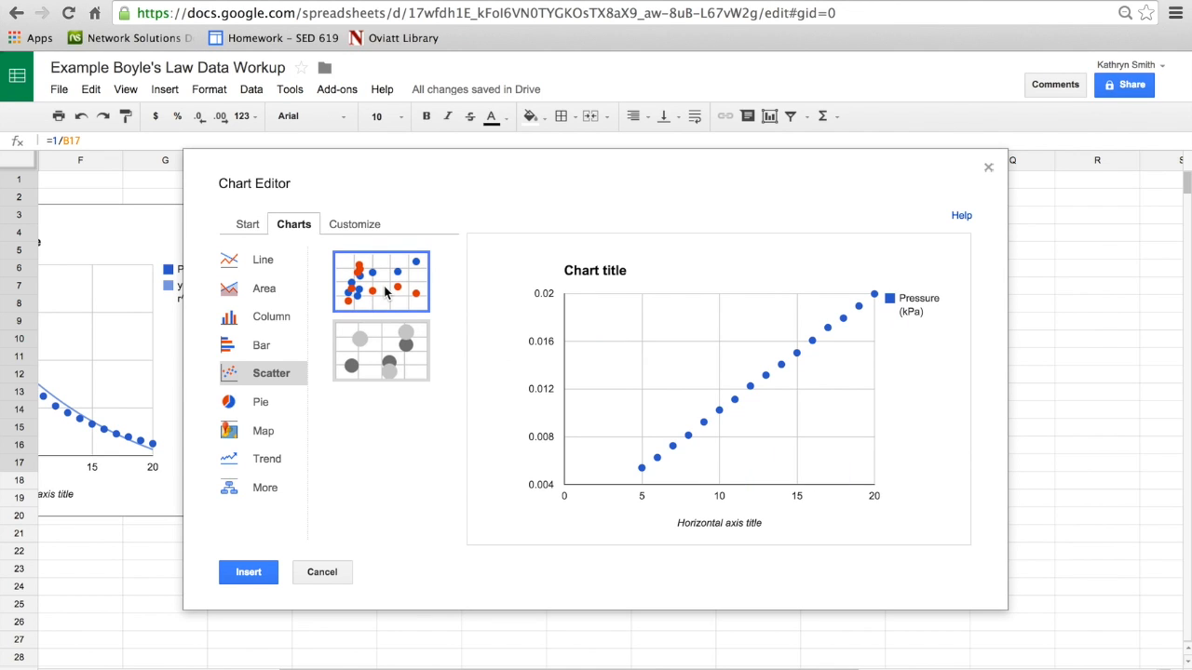
{"action": "left_click", "coordinate": [249, 571]}
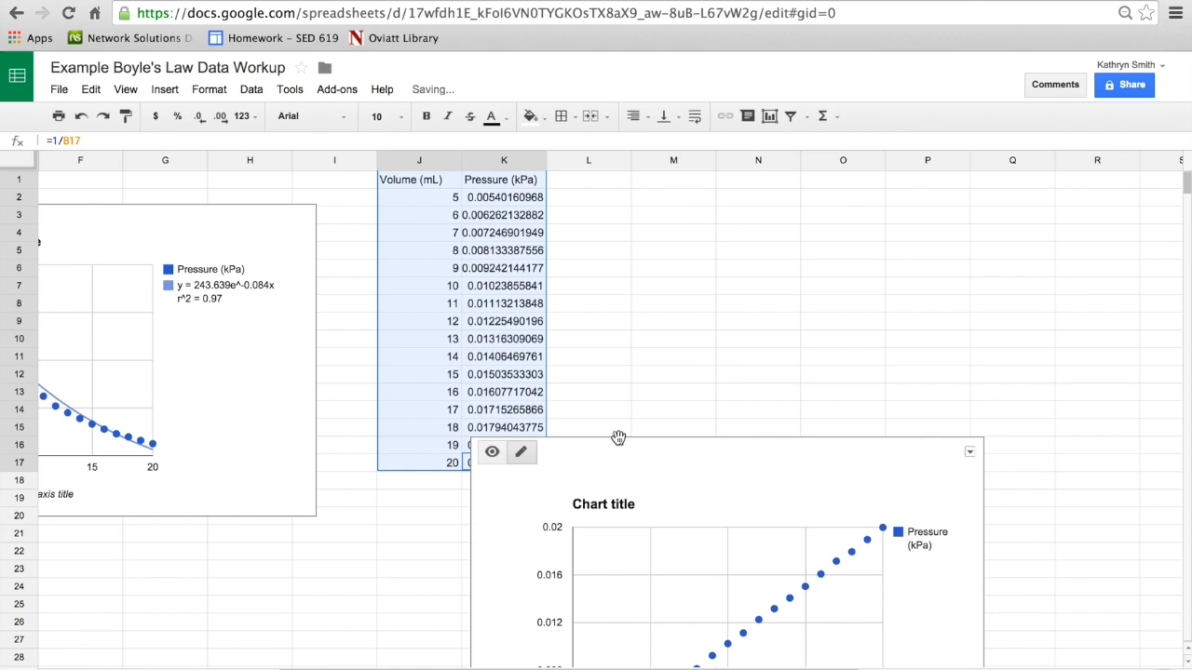
{"action": "left_click_drag", "start_coordinate": [689, 460], "coordinate": [780, 196]}
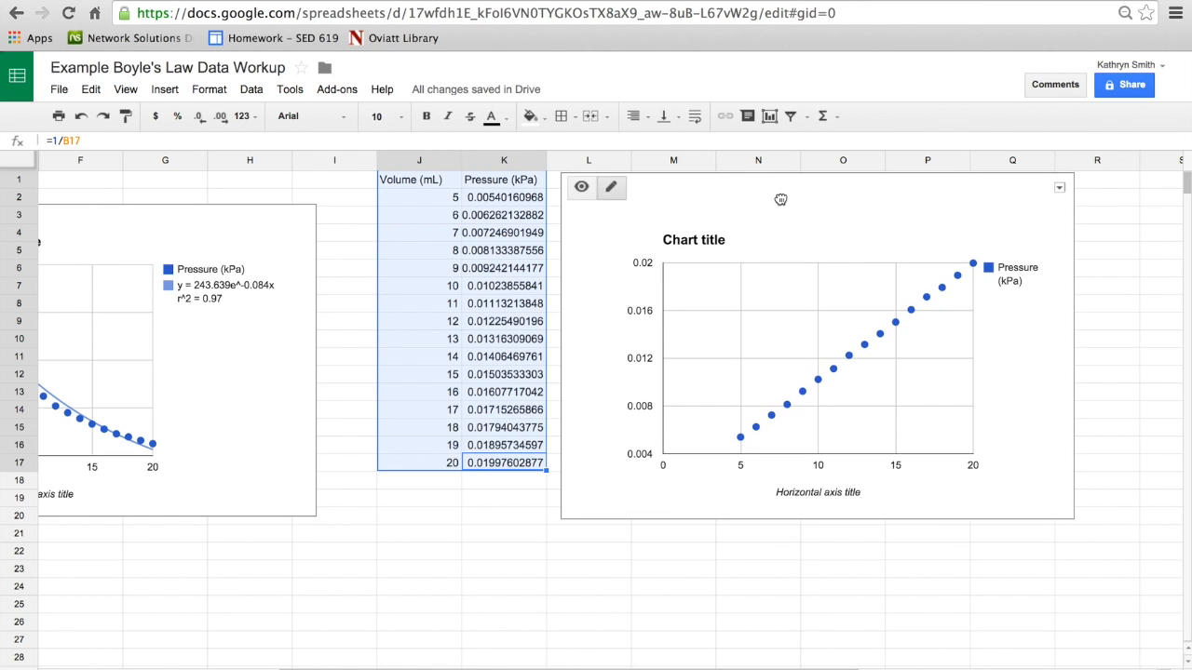
Step: Set the new scatter chart's title to "Volume vs 1/Pressure"
{"action": "left_click", "coordinate": [719, 244]}
{"action": "type", "text": "Volume vs 1/Pressure"}
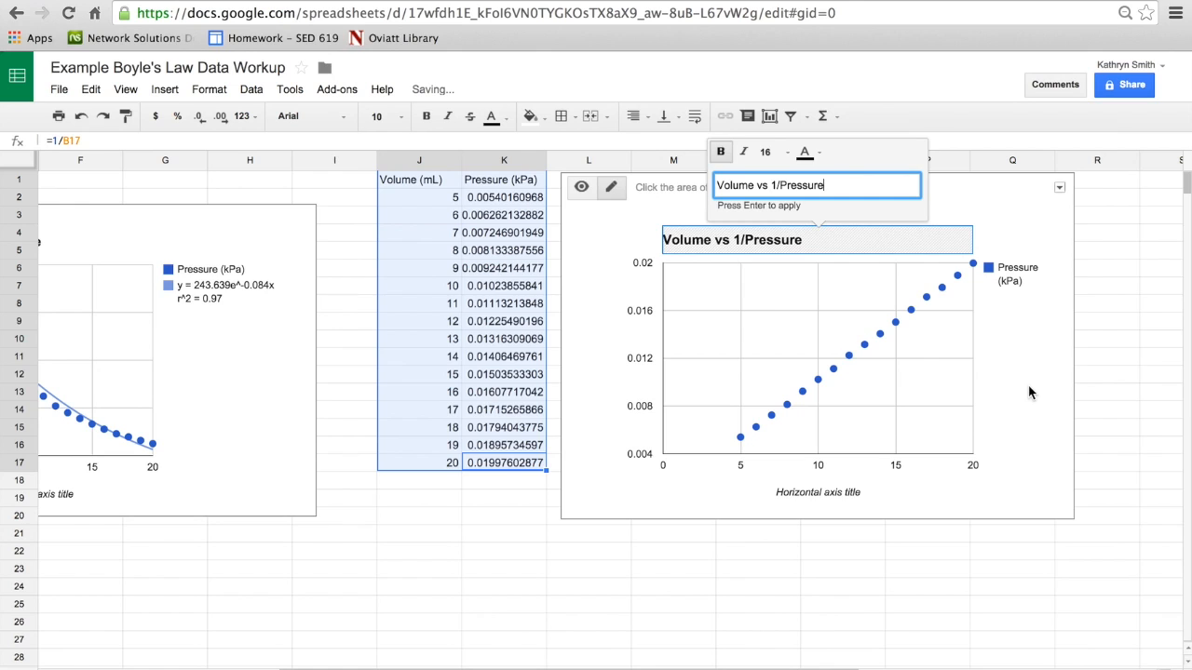
{"action": "key", "text": "Return"}
Step: Add a linear trendline to the Pressure (kPa) series of the "Volume vs 1/Pressure" chart through its advanced editing options
{"action": "left_click", "coordinate": [863, 344]}
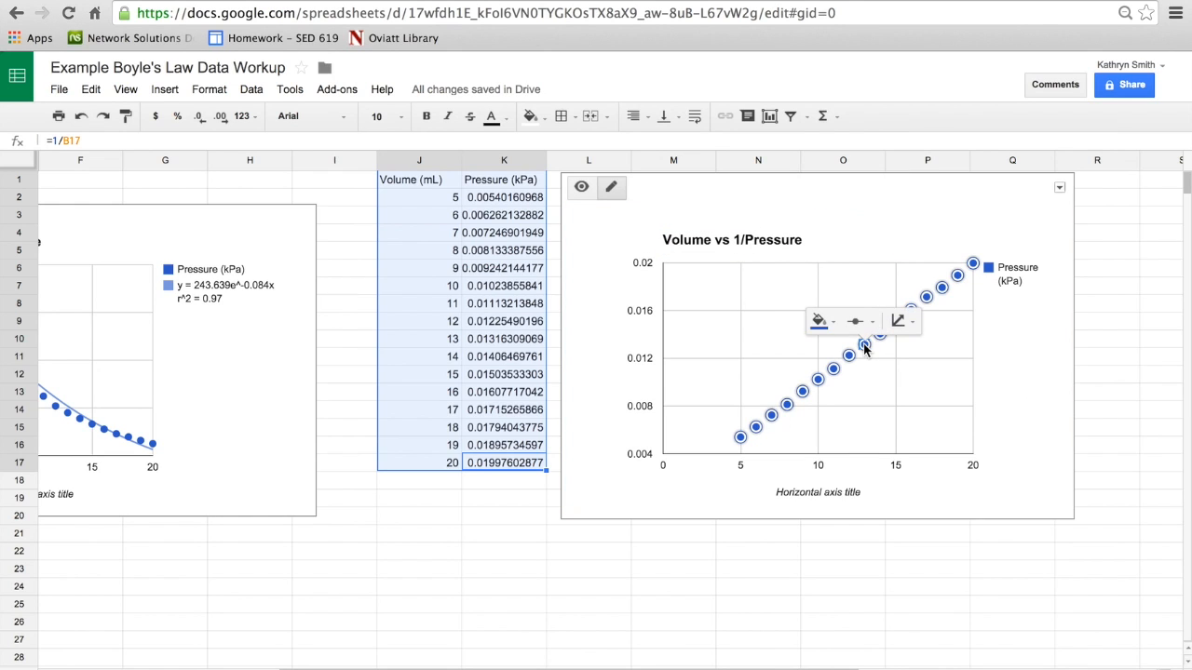
{"action": "right_click", "coordinate": [863, 348]}
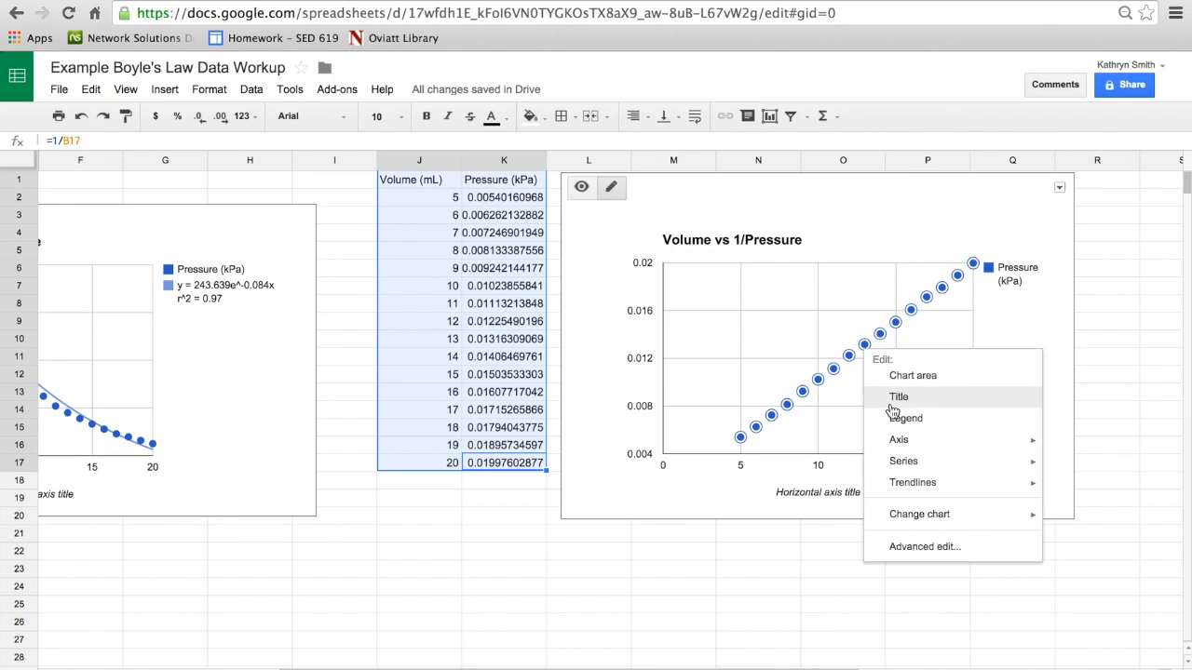
{"action": "mouse_move", "coordinate": [937, 520]}
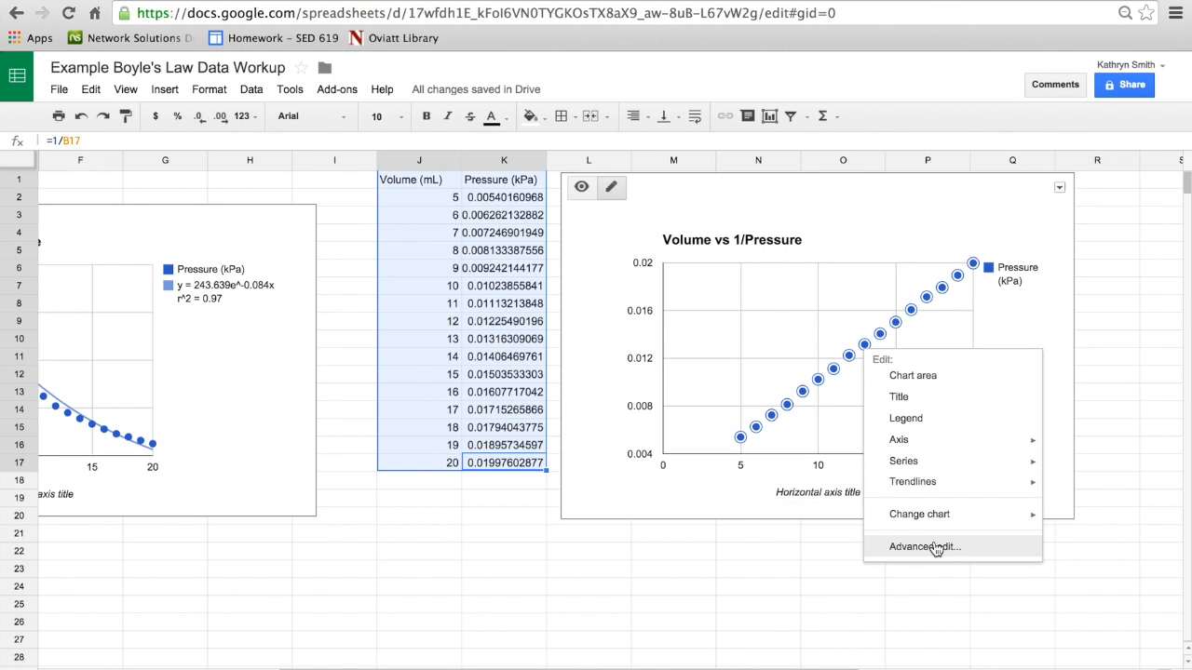
{"action": "left_click", "coordinate": [932, 547]}
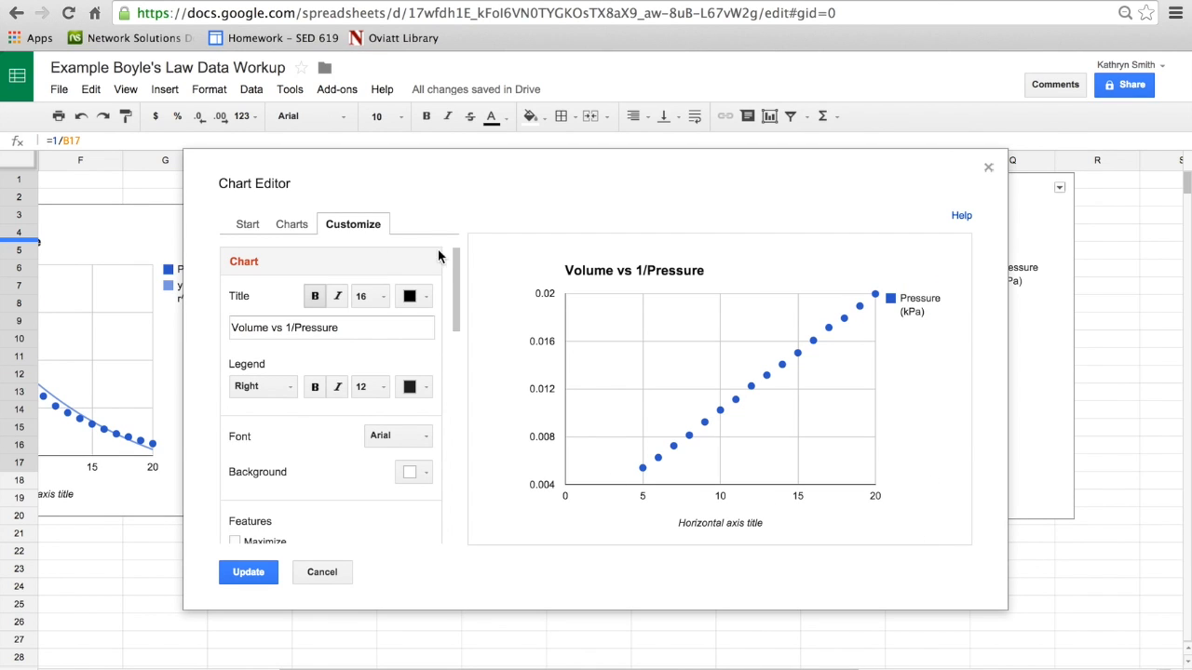
{"action": "left_click_drag", "start_coordinate": [452, 267], "coordinate": [445, 526]}
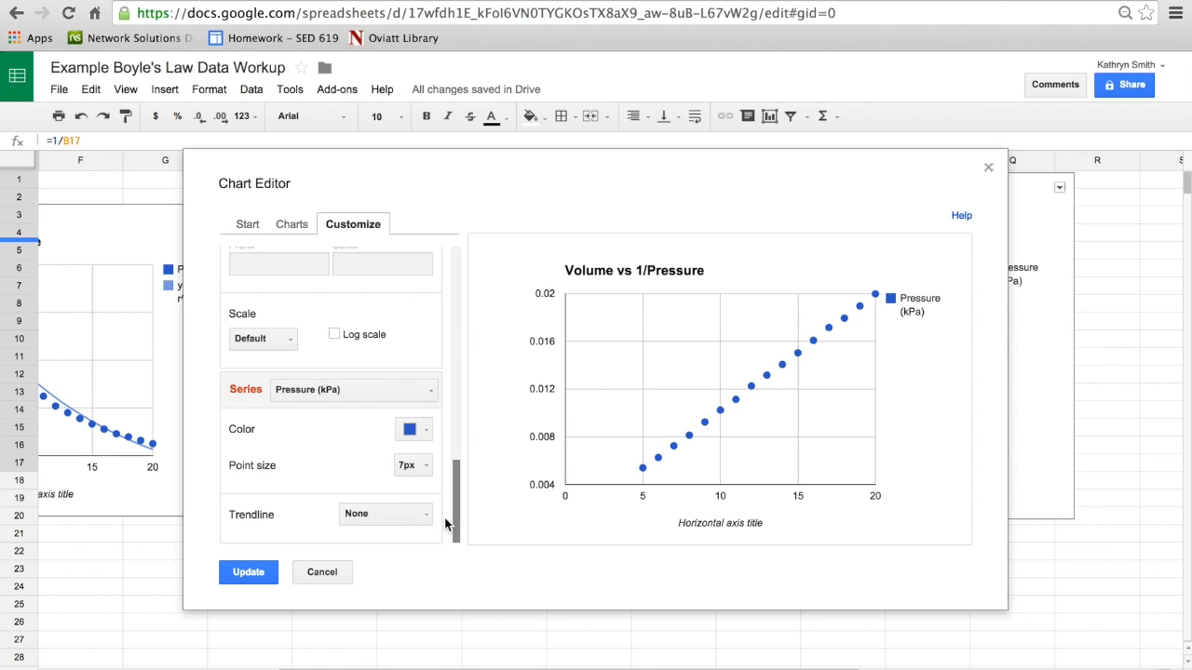
{"action": "left_click", "coordinate": [454, 476]}
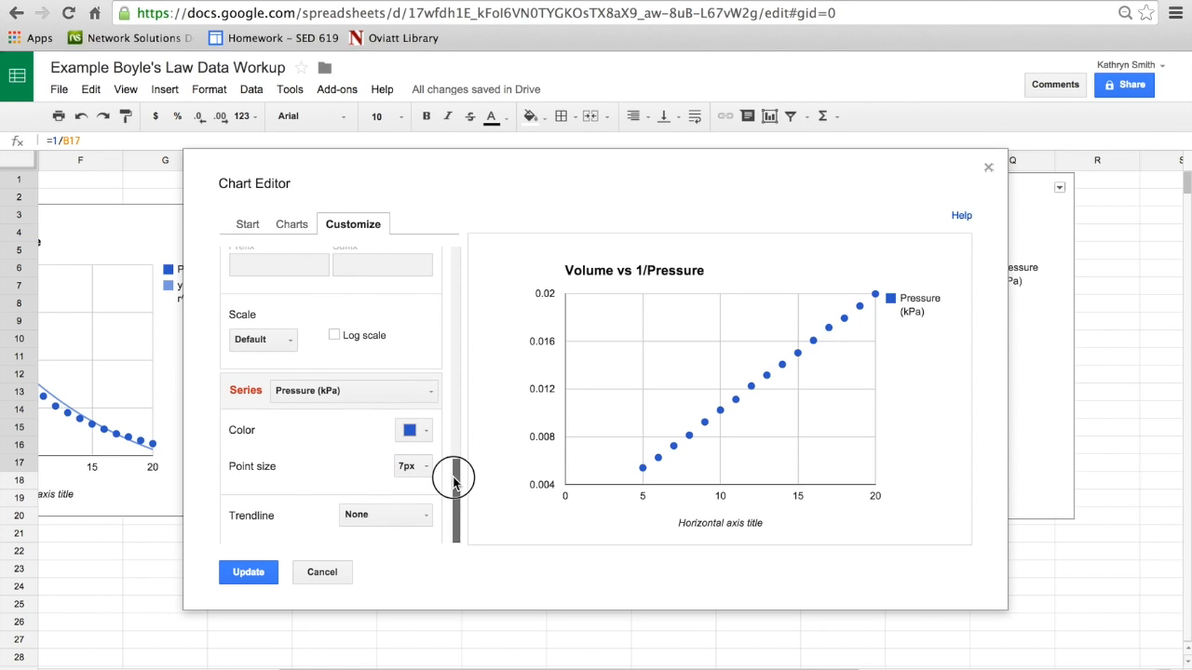
{"action": "left_click", "coordinate": [383, 515]}
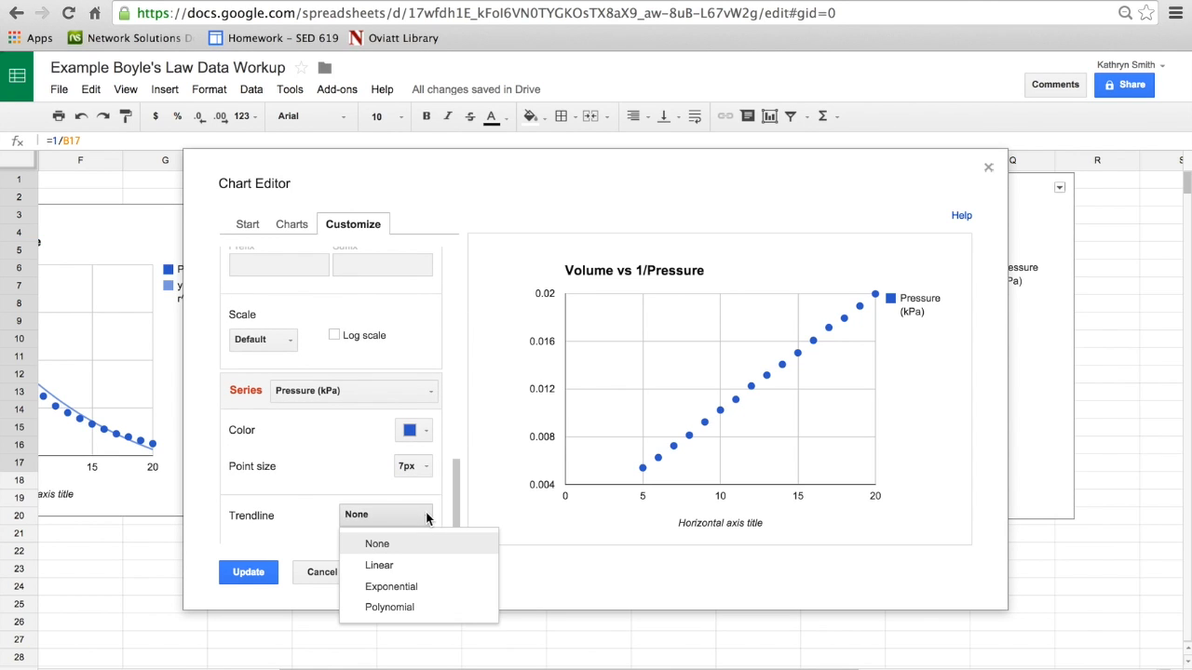
{"action": "left_click", "coordinate": [399, 568]}
Step: Label the linear trendline with its equation, show R², and update the "Volume vs 1/Pressure" chart
{"action": "left_click_drag", "start_coordinate": [454, 475], "coordinate": [453, 503]}
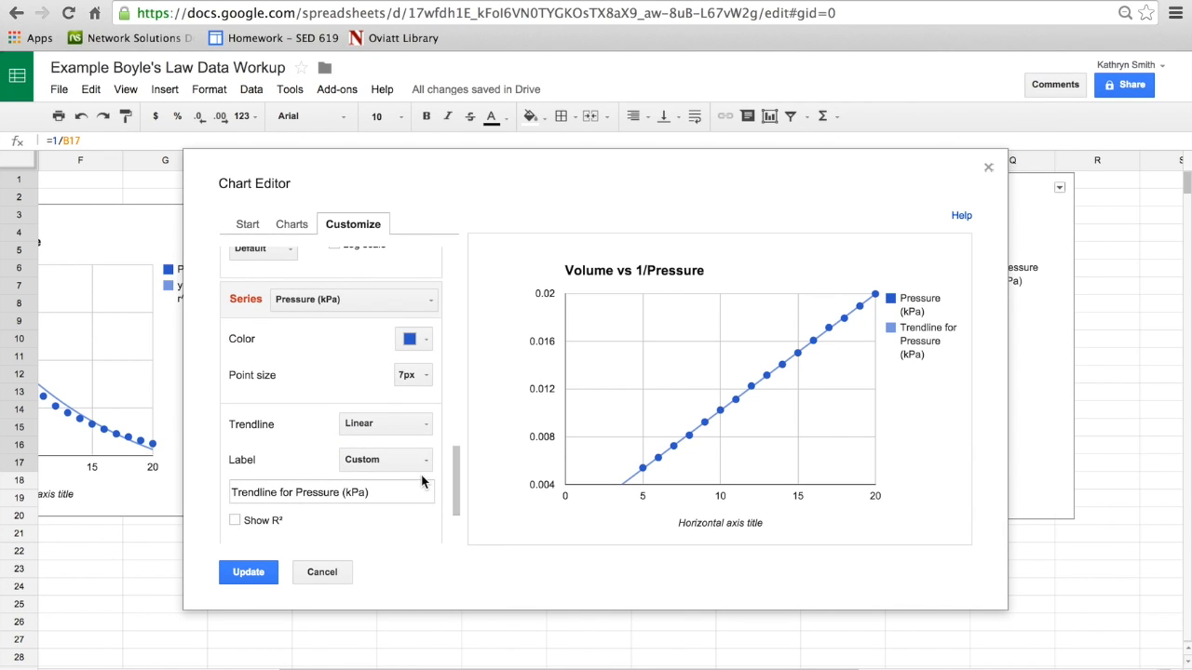
{"action": "left_click", "coordinate": [422, 461]}
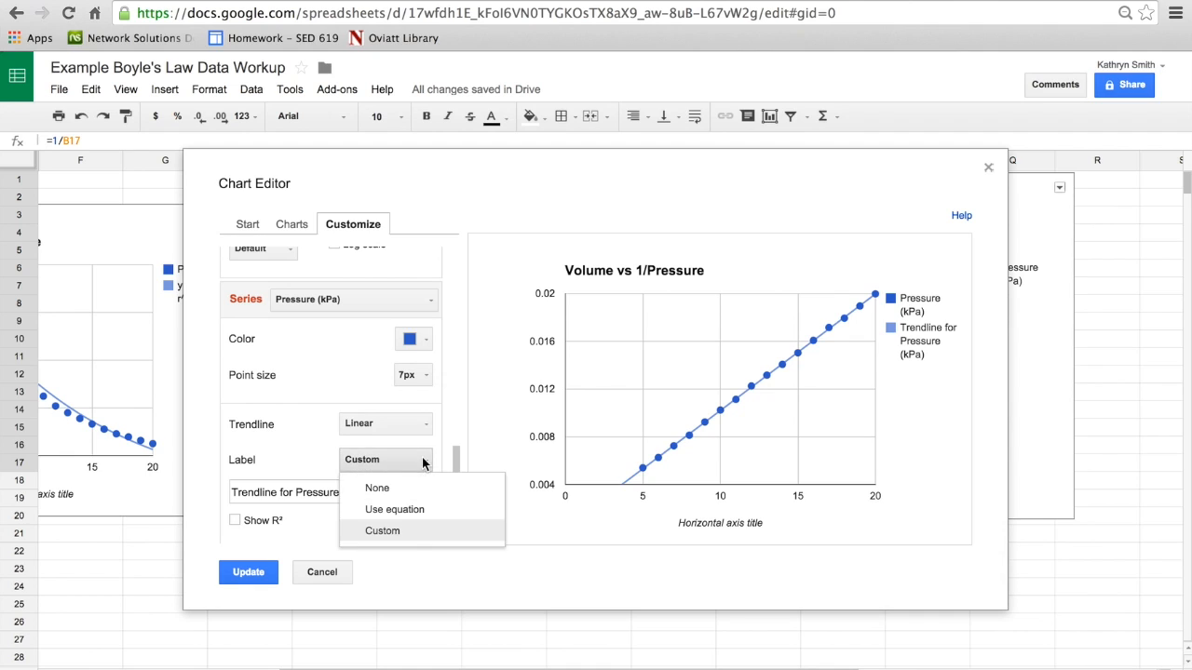
{"action": "left_click", "coordinate": [412, 509]}
{"action": "left_click", "coordinate": [232, 492]}
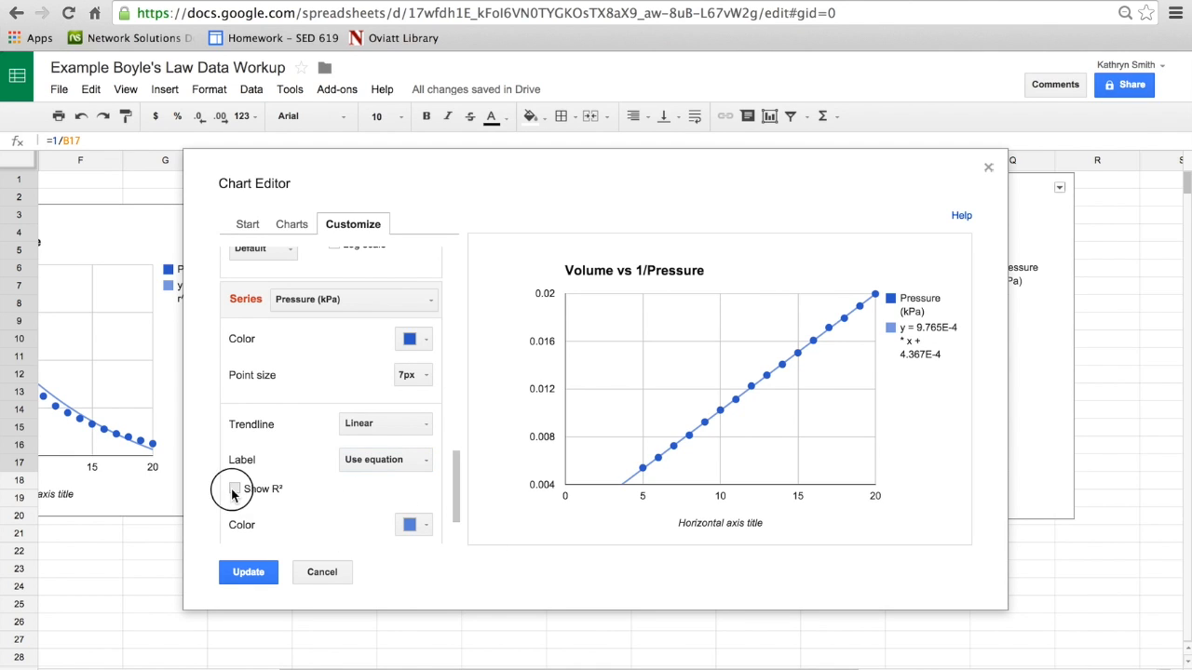
{"action": "left_click", "coordinate": [265, 574]}
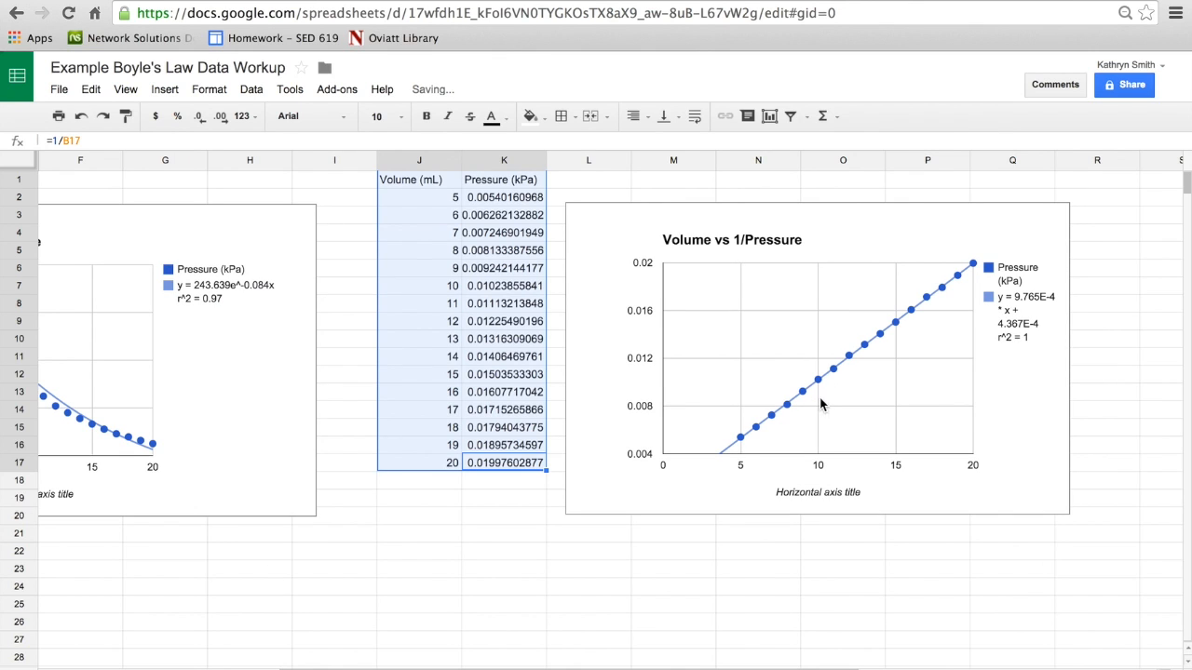